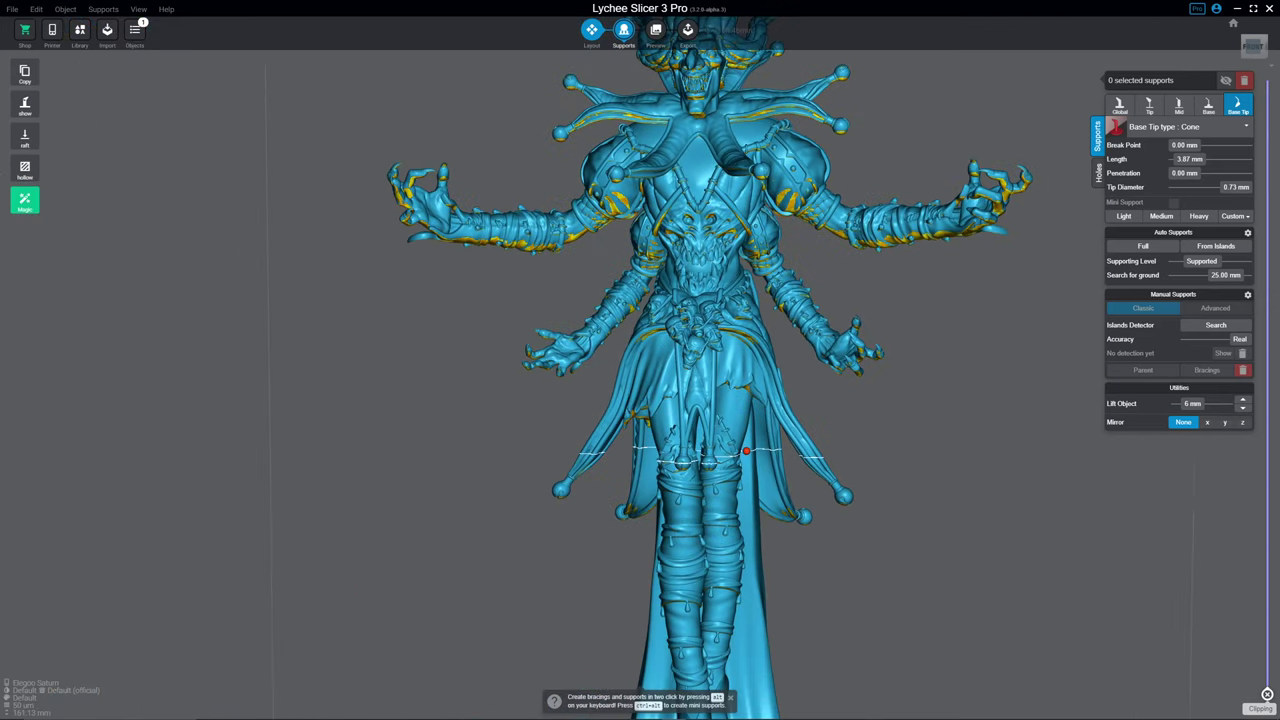
# - Orbit the camera down to look up at the figure's underside and outstretched arm
pyautogui.moveTo(640, 400); pyautogui.dragTo(480, 240, button='right')
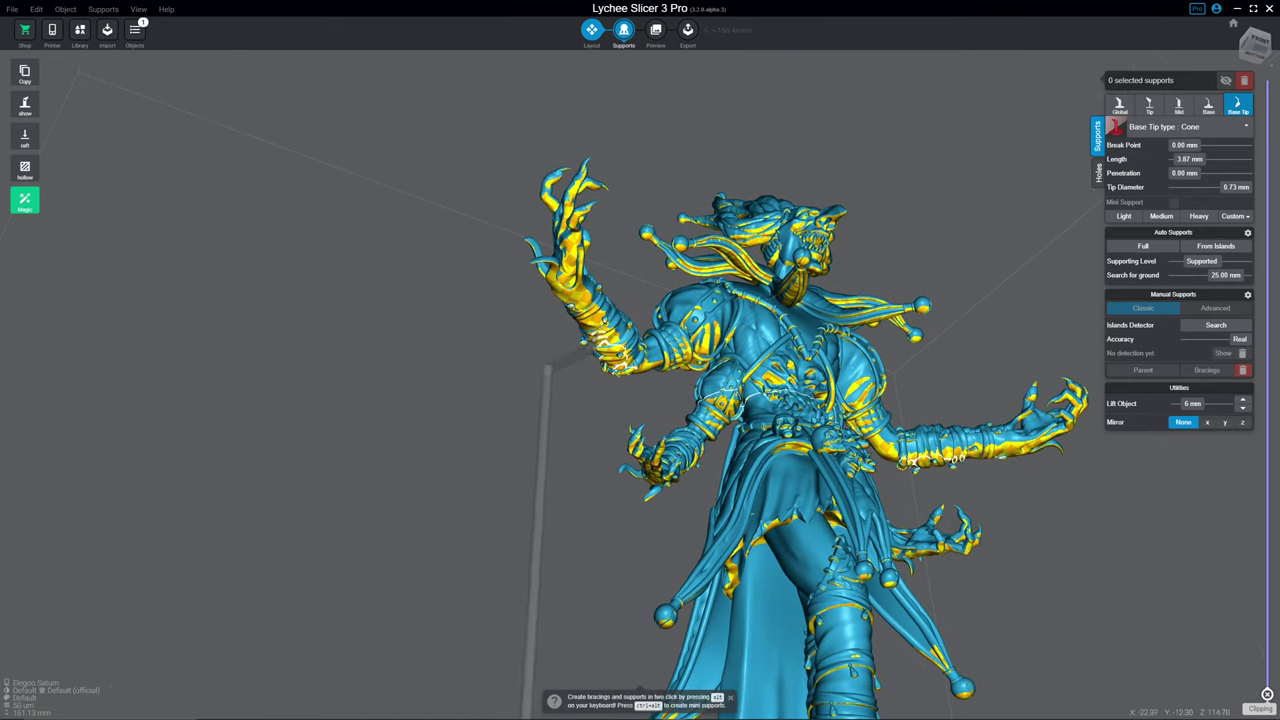
# - Zoom in on the 0.73 mm cone-tipped support under the left arm, then deselect it
pyautogui.click(531, 450)
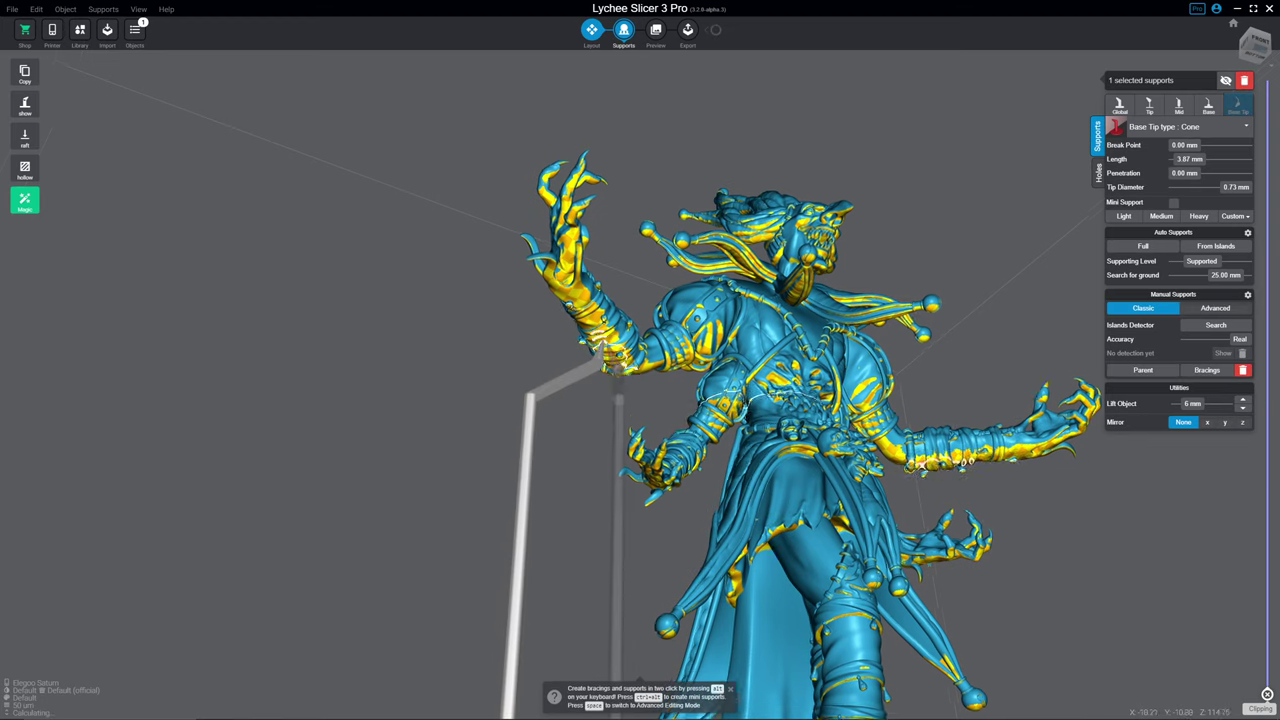
pyautogui.moveTo(640, 520); pyautogui.dragTo(655, 210, button='middle')
pyautogui.scroll(2, 640, 360)
pyautogui.moveTo(640, 360); pyautogui.dragTo(715, 360, button='right')
pyautogui.scroll(2, 760, 350)
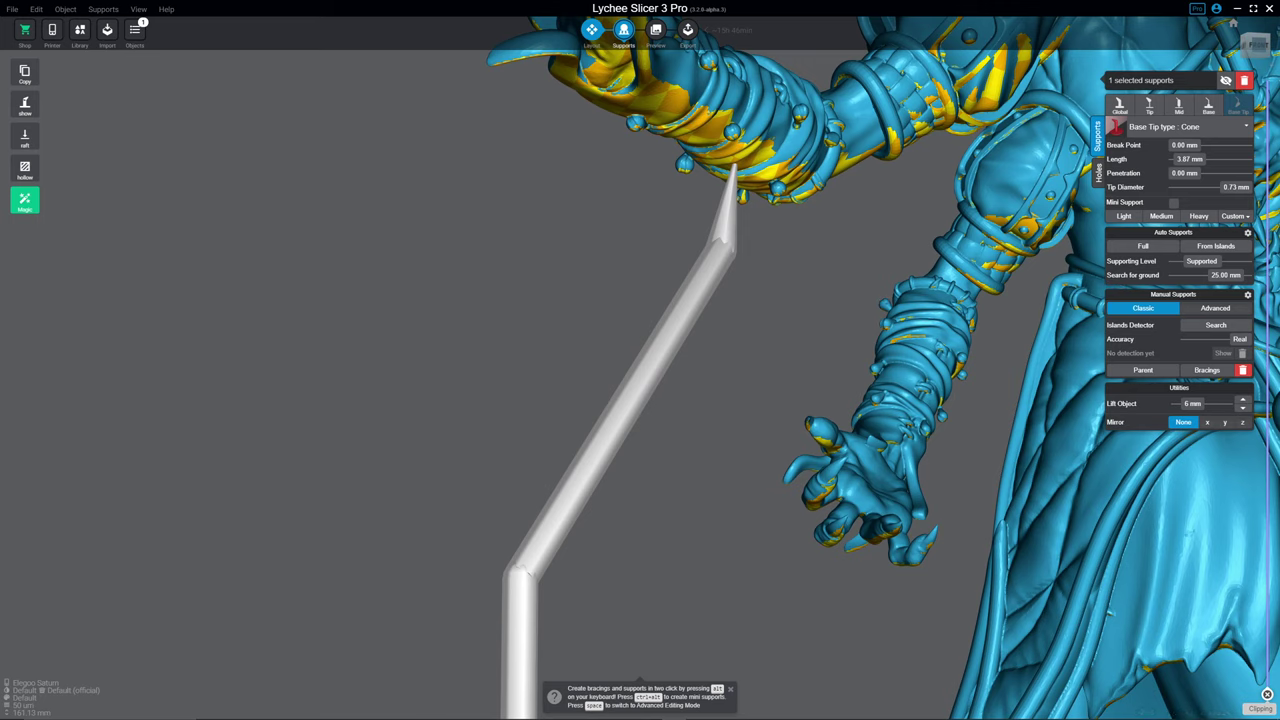
pyautogui.press('Escape')
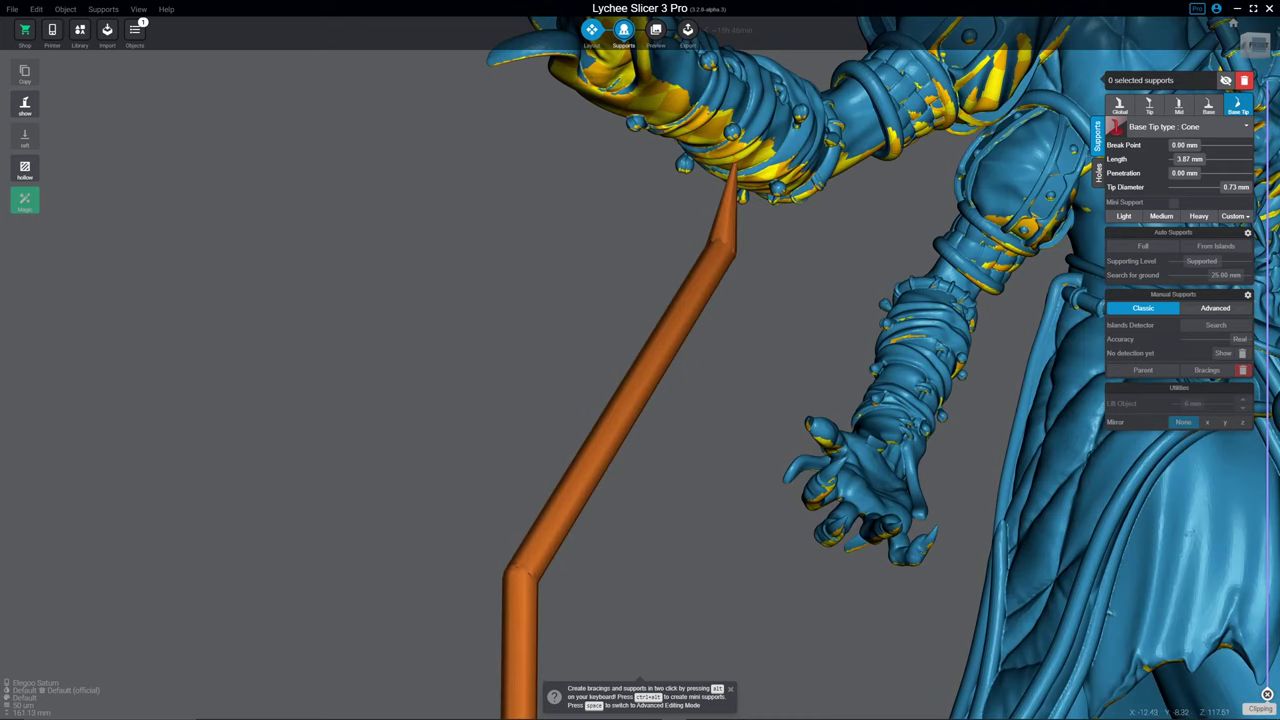
# - Alt-drag the selected support's tip along the arm to create a clone at a new contact point
pyautogui.click(630, 380)
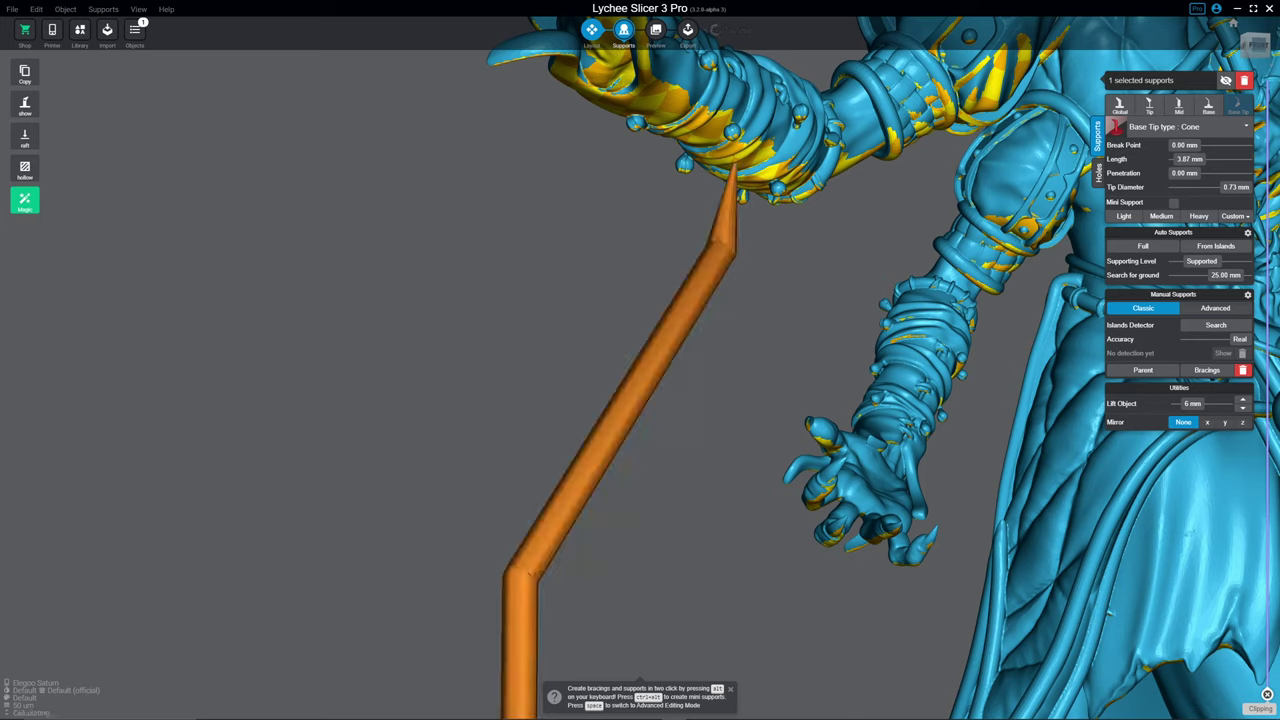
pyautogui.moveTo(735, 170); pyautogui.dragTo(690, 145)
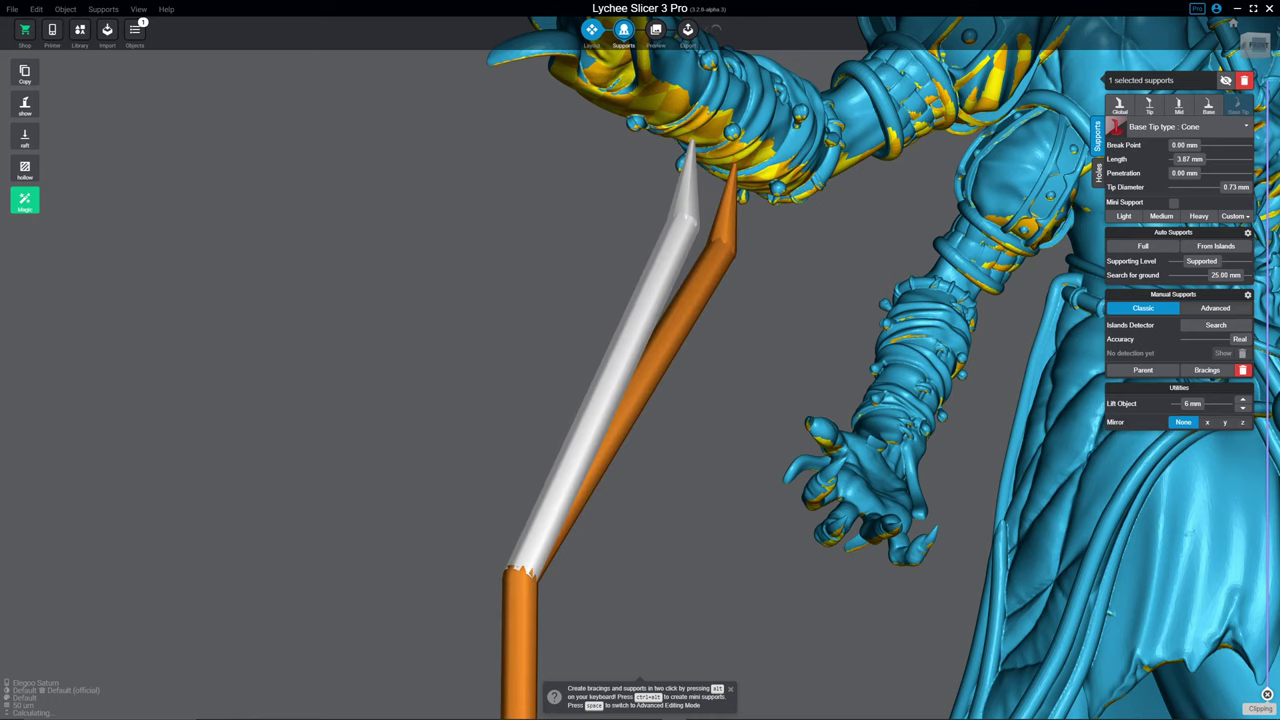
pyautogui.moveTo(400, 400); pyautogui.dragTo(530, 278, button='right')
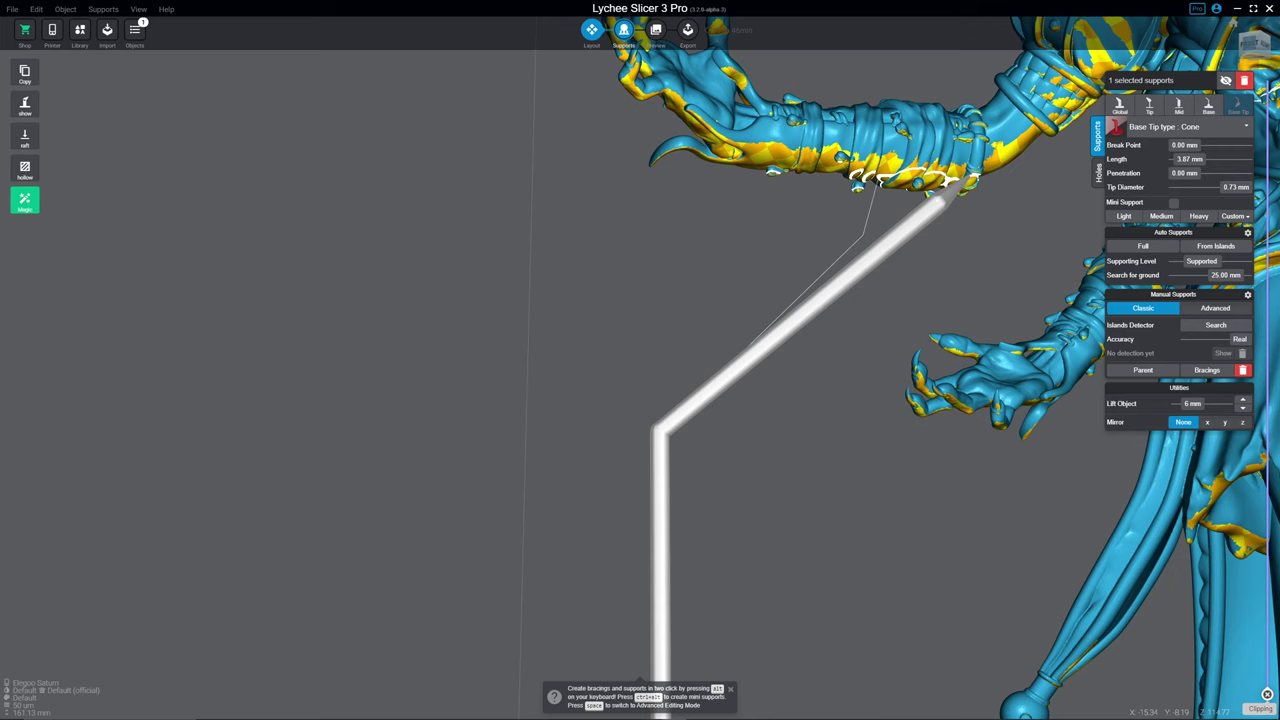
# - Slide the support tip toward the wrist and delete the extra cloned support
pyautogui.moveTo(975, 180); pyautogui.dragTo(1048, 133)
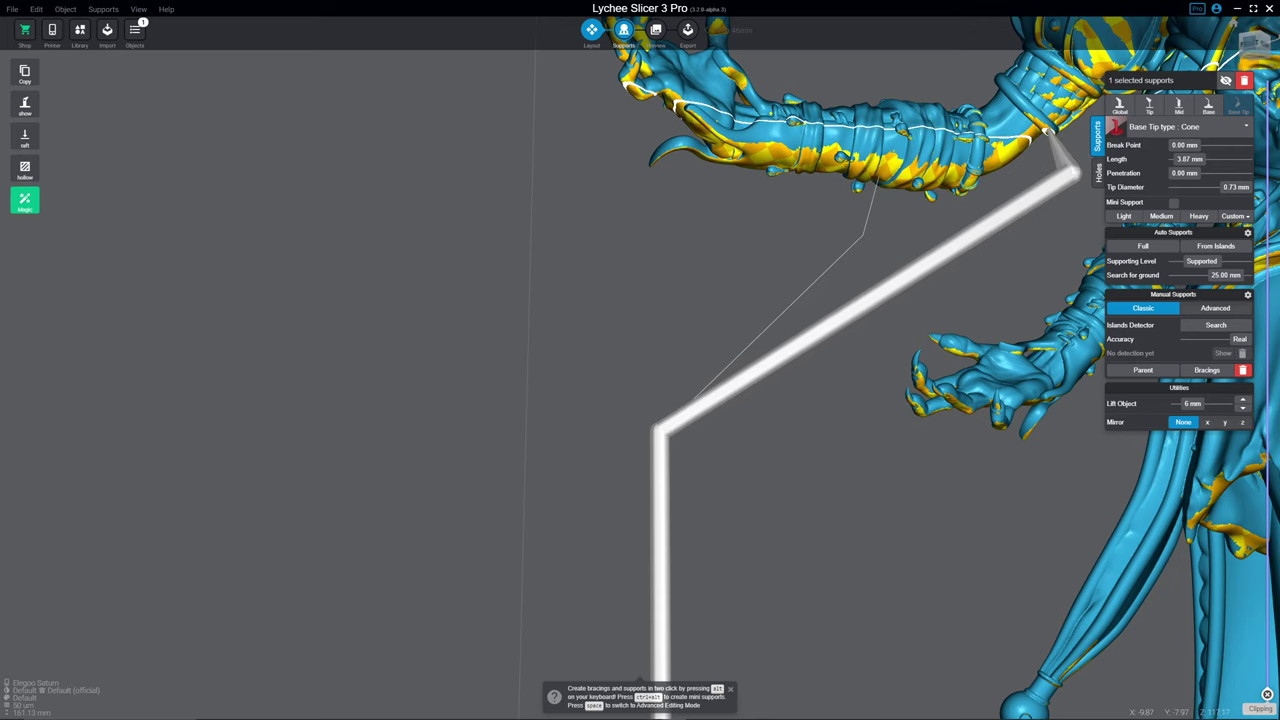
pyautogui.moveTo(400, 400); pyautogui.dragTo(510, 365)
pyautogui.press('Delete')
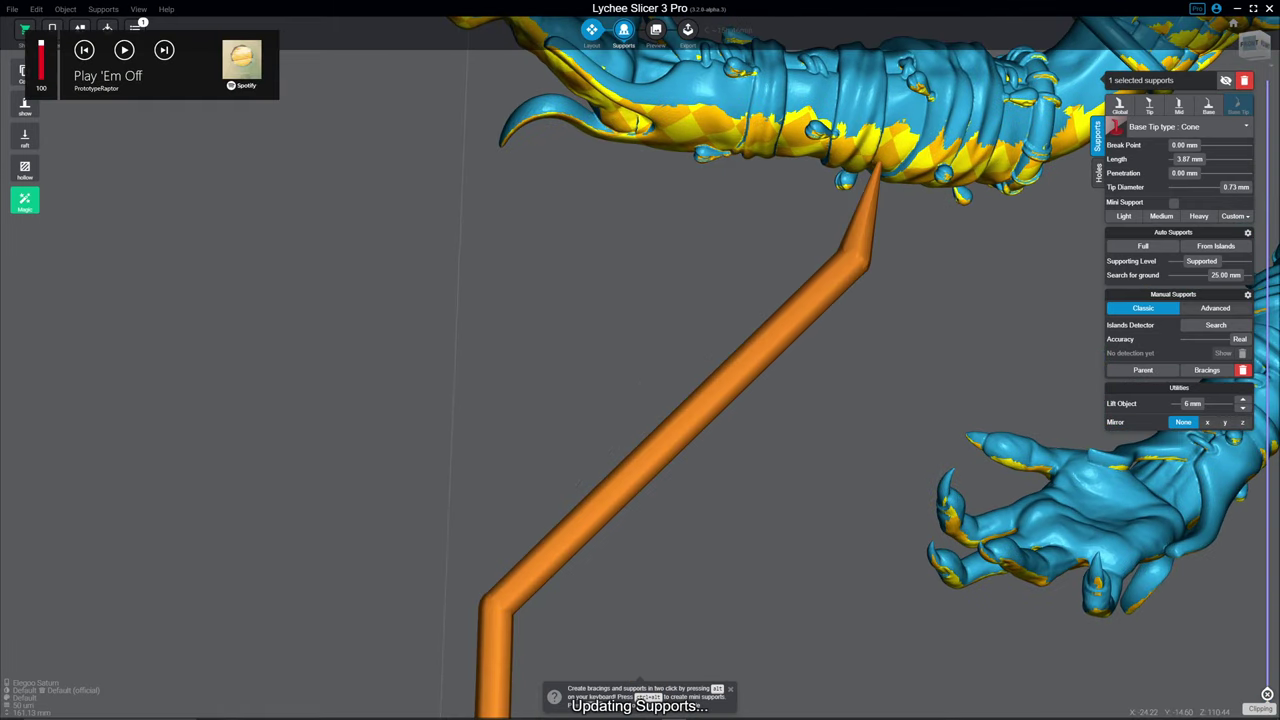
pyautogui.moveTo(300, 400); pyautogui.dragTo(340, 270)
# - Toggle Advanced Editing Mode with Space to inspect the support's top joint
pyautogui.press('space')
pyautogui.click(740, 112)
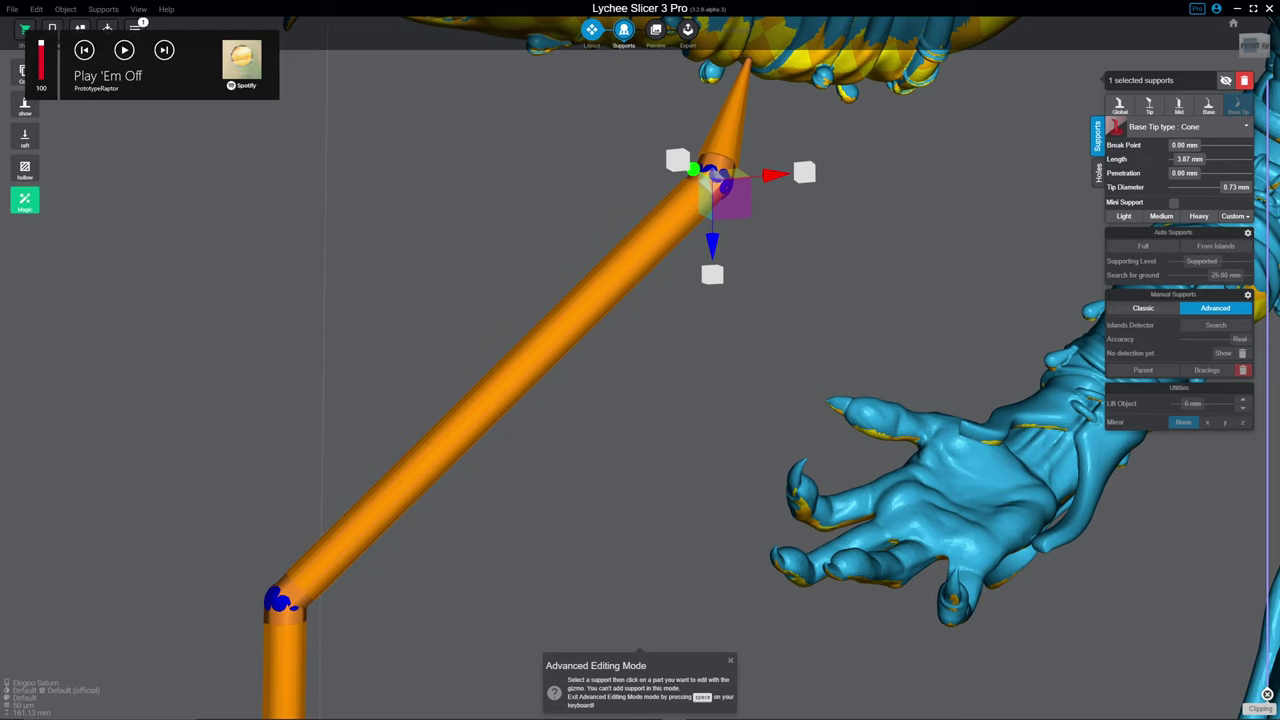
pyautogui.press('Escape')
pyautogui.press('space')
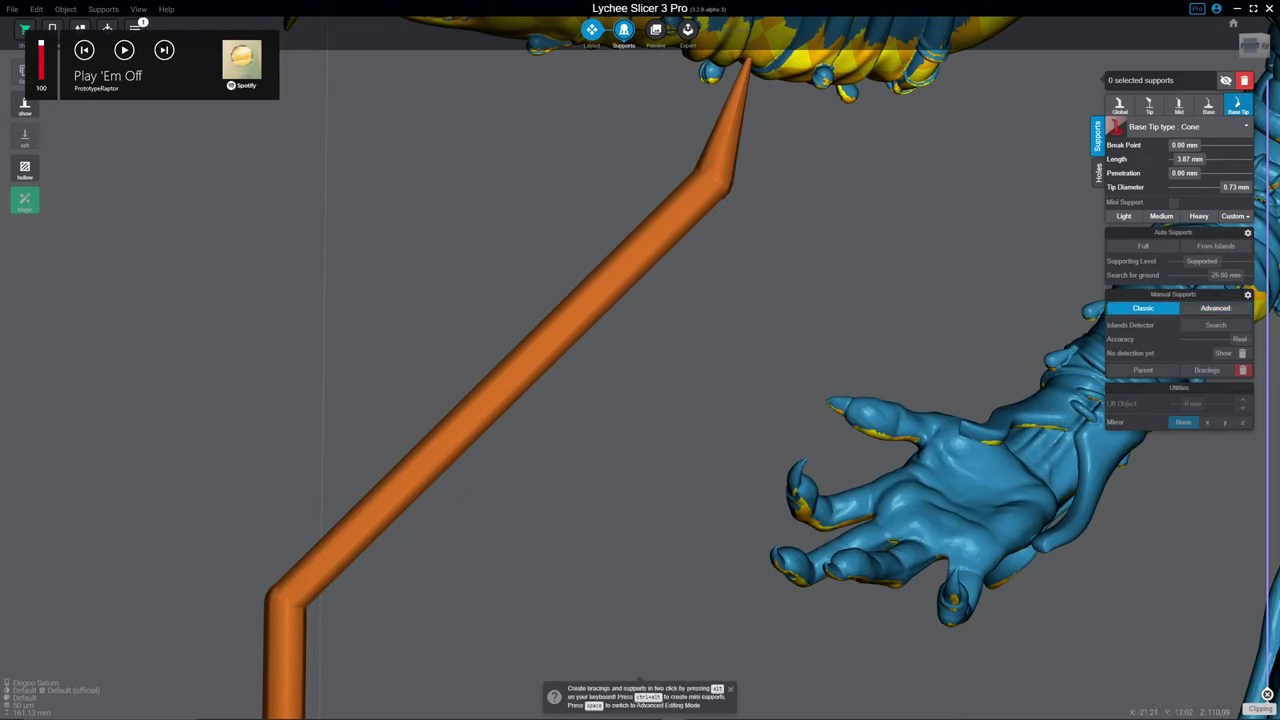
pyautogui.press('space')
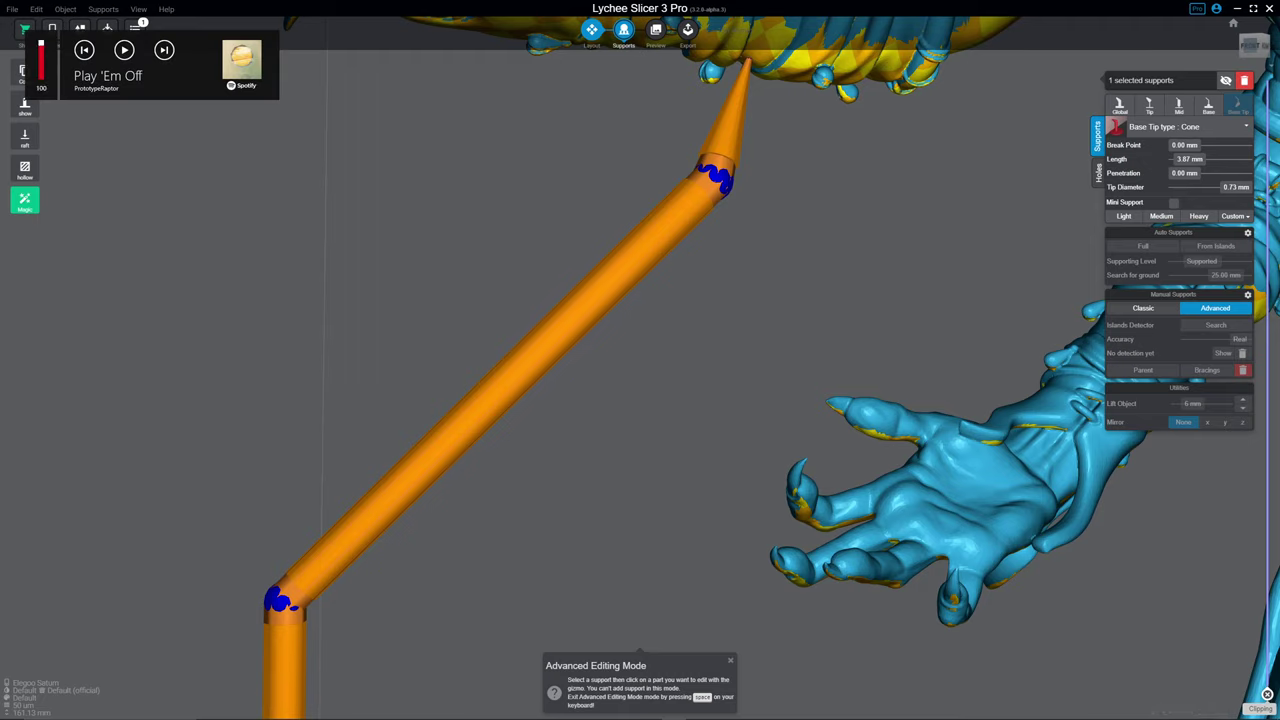
pyautogui.press('space')
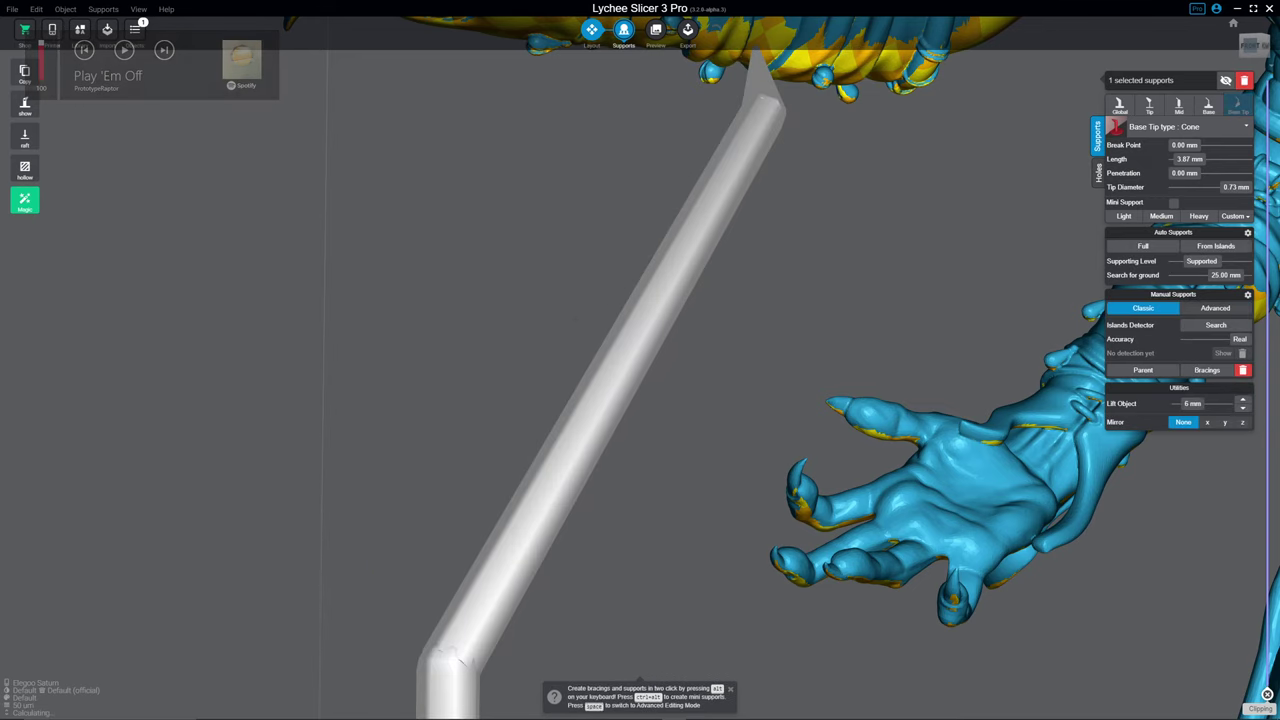
# - Try cloning the tip further along the arm, then undo the clone with Ctrl+Z
pyautogui.press('space')
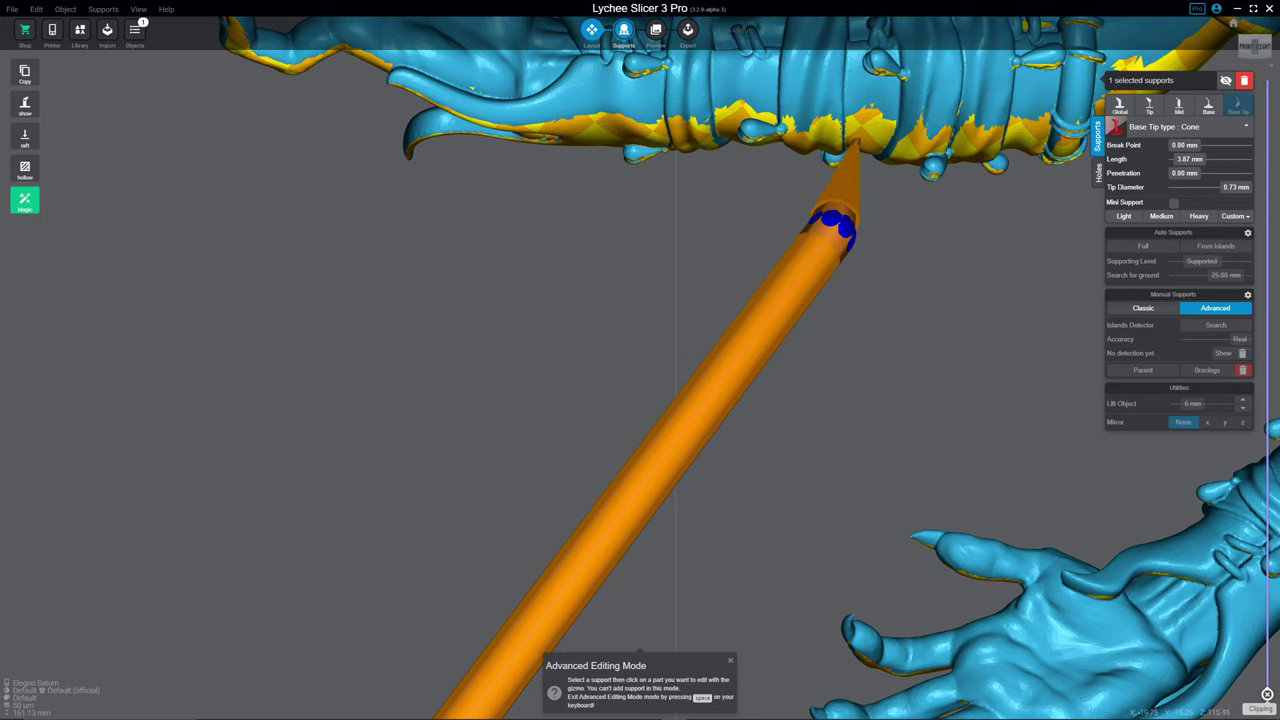
pyautogui.press('space')
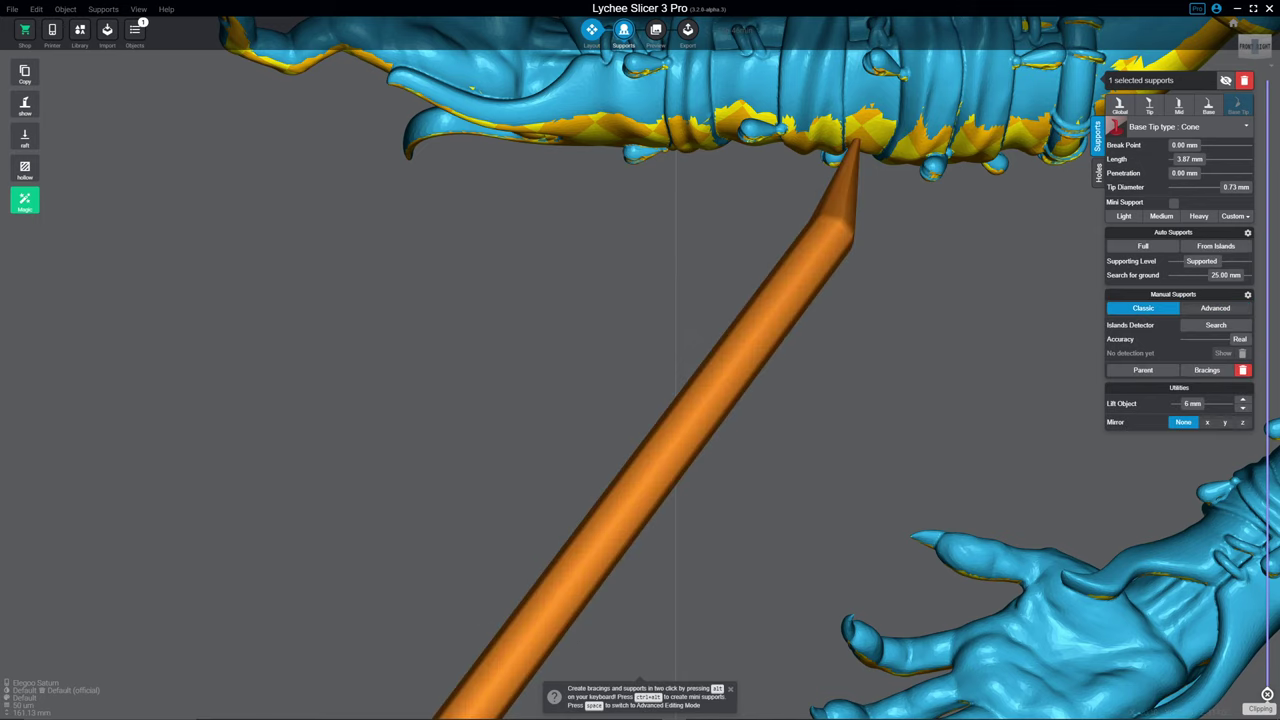
pyautogui.moveTo(855, 145); pyautogui.dragTo(700, 140)
pyautogui.press('space')
pyautogui.scroll(2, 700, 300)
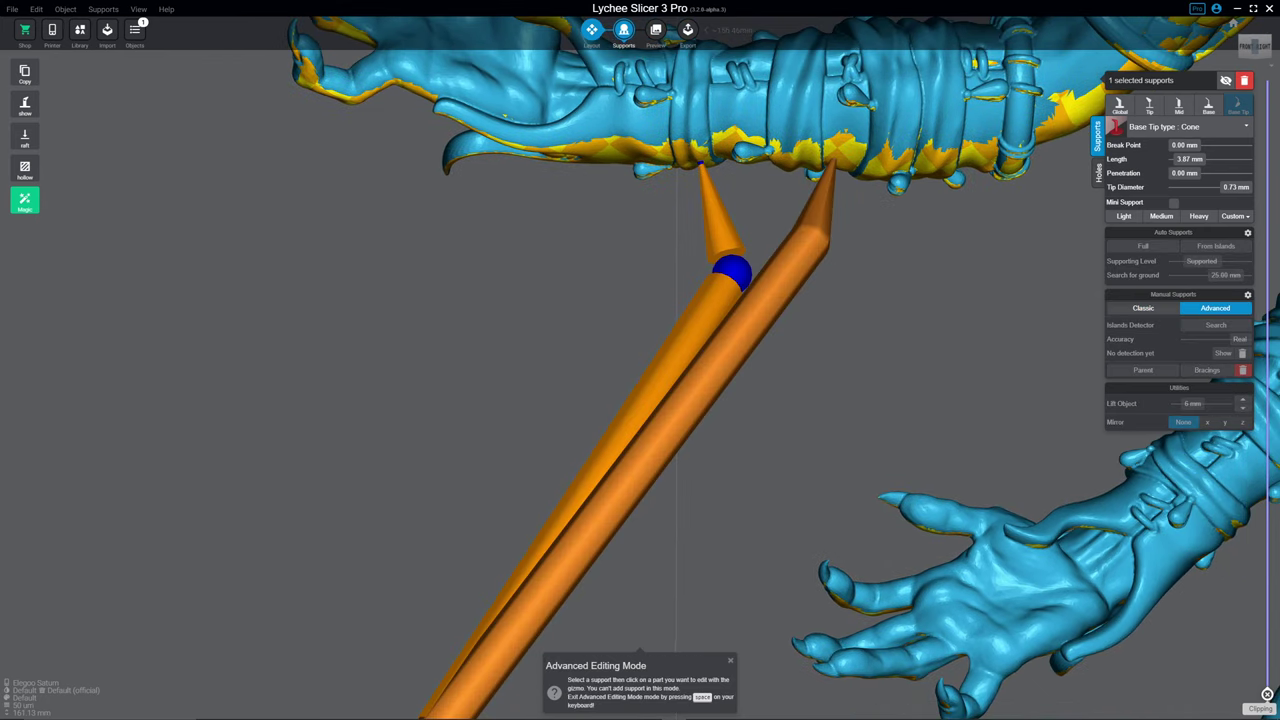
pyautogui.hotkey('ctrl', 'z')
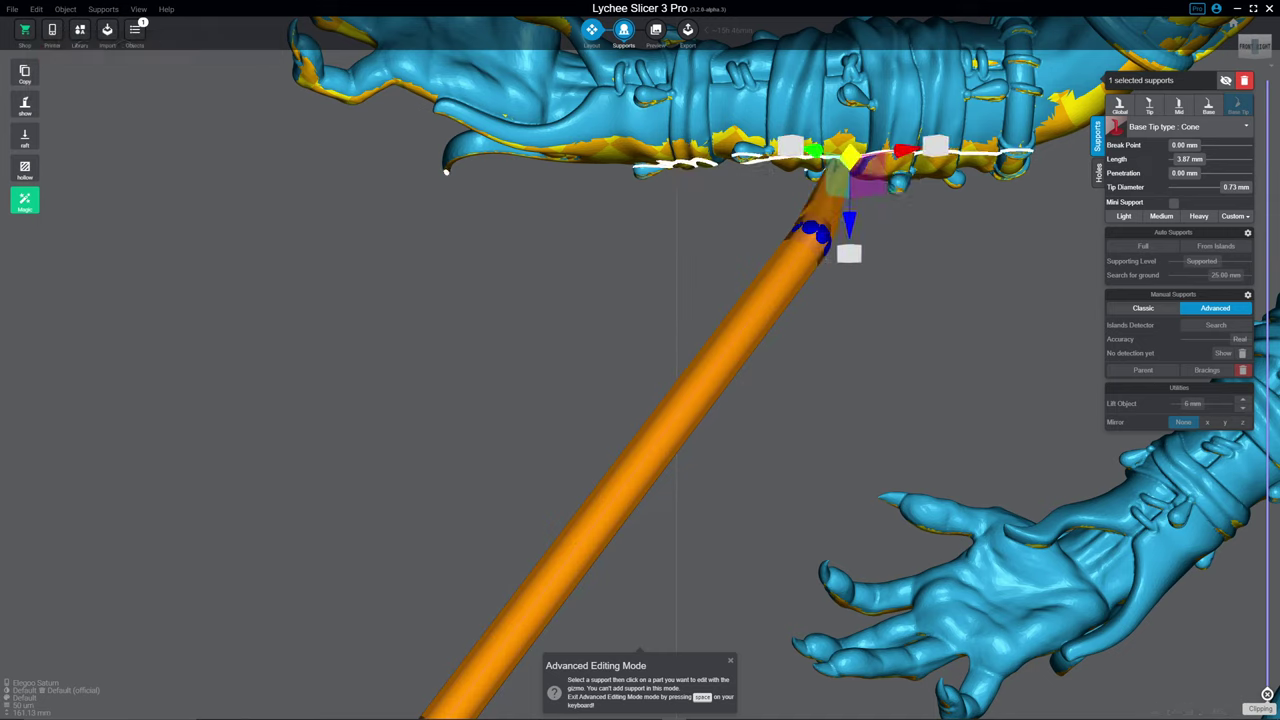
# - Clone a second support beside the original and shift its knee ball joint sideways
pyautogui.moveTo(903, 181)
pyautogui.mouseDown()
pyautogui.moveTo(705, 160)
pyautogui.moveTo(880, 181)
pyautogui.mouseUp()
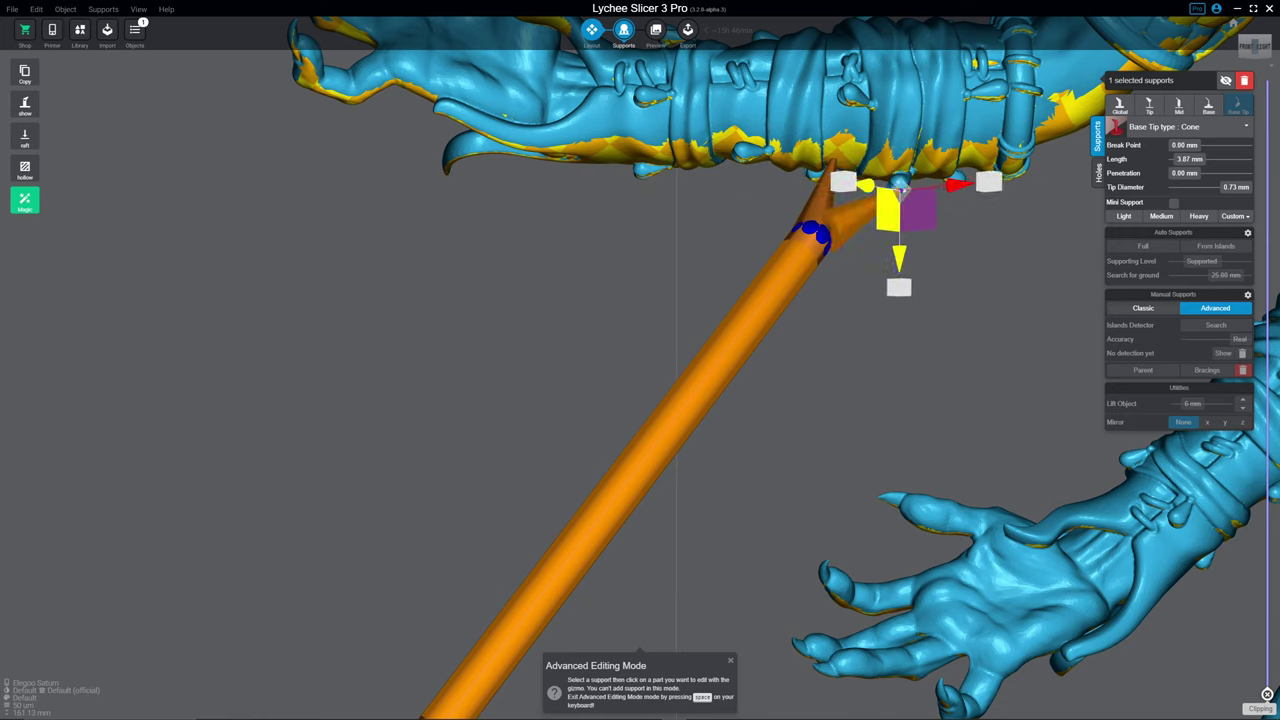
pyautogui.moveTo(818, 225); pyautogui.dragTo(750, 220)
pyautogui.moveTo(640, 400); pyautogui.dragTo(630, 290, button='right')
pyautogui.moveTo(575, 380); pyautogui.dragTo(391, 401)
pyautogui.scroll(-5, 640, 400)
pyautogui.moveTo(640, 400); pyautogui.dragTo(760, 360, button='right')
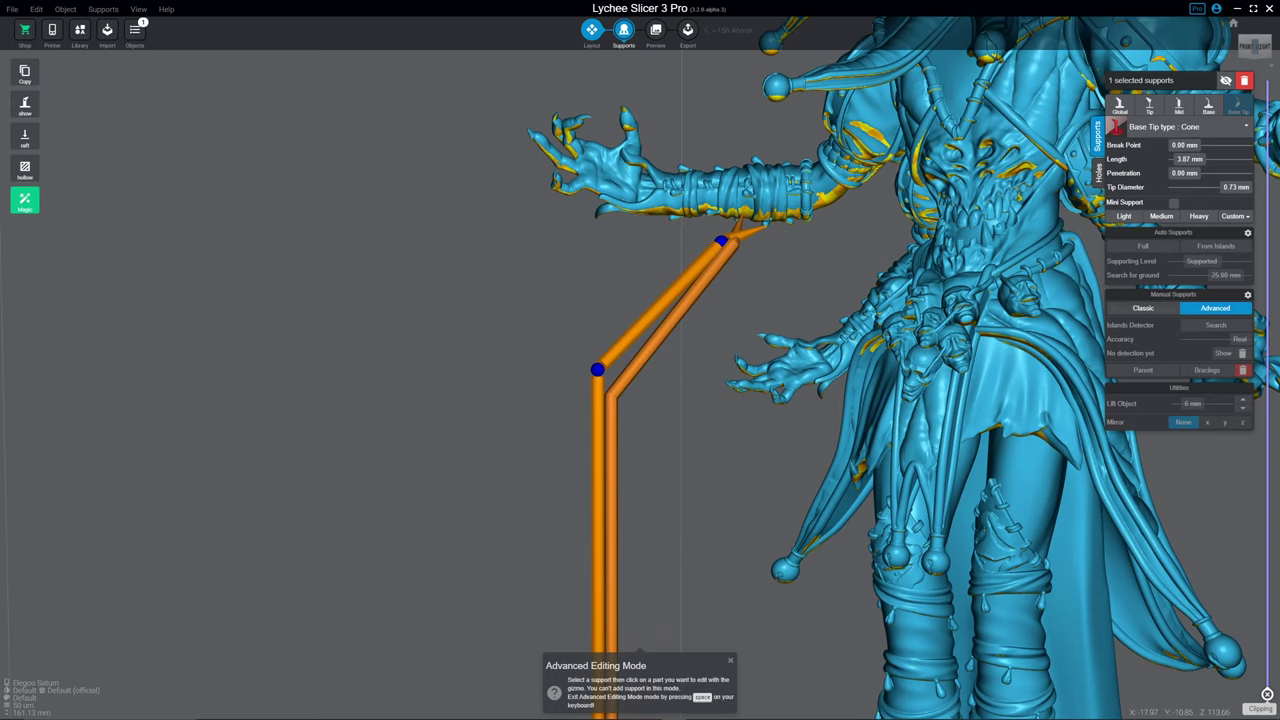
# - Slide the second support's knee joint sideways and check the gown hem and support base
pyautogui.click(597, 370)
pyautogui.moveTo(637, 370); pyautogui.dragTo(586, 366)
pyautogui.scroll(-3, 605, 378)
pyautogui.scroll(-2, 605, 378)
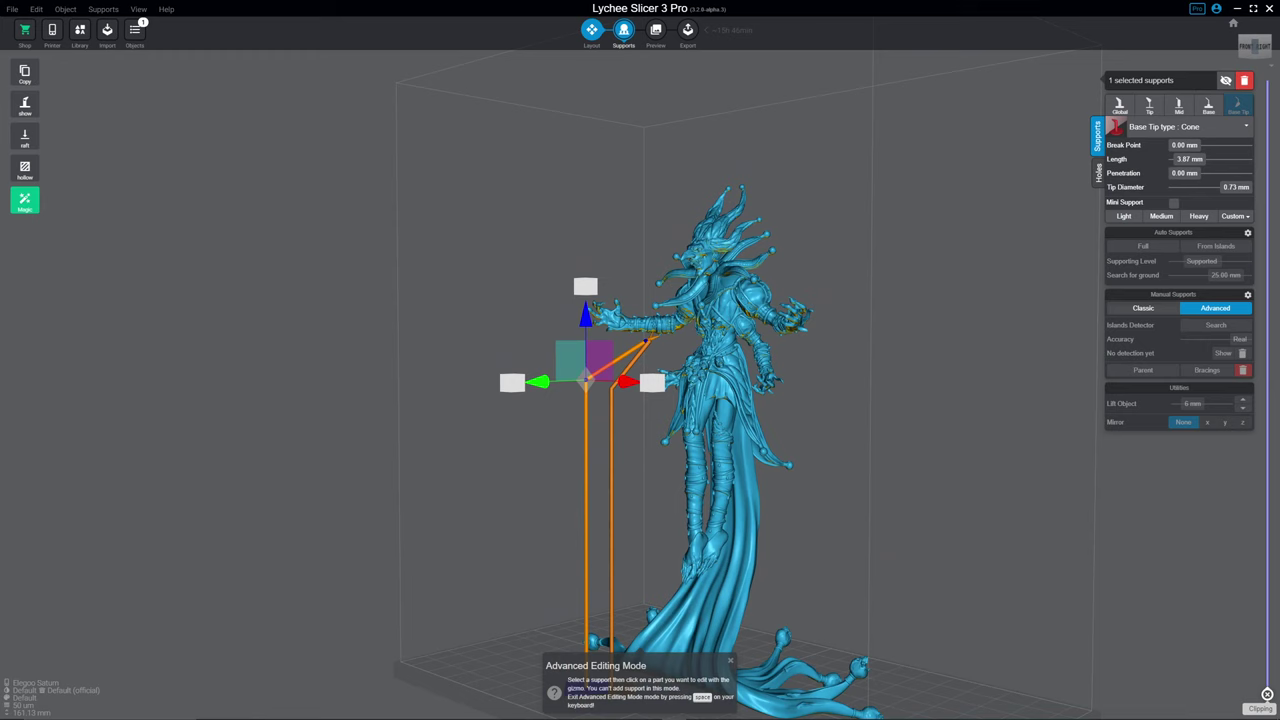
pyautogui.moveTo(605, 378); pyautogui.dragTo(581, 122, button='right')
pyautogui.scroll(3, 581, 122)
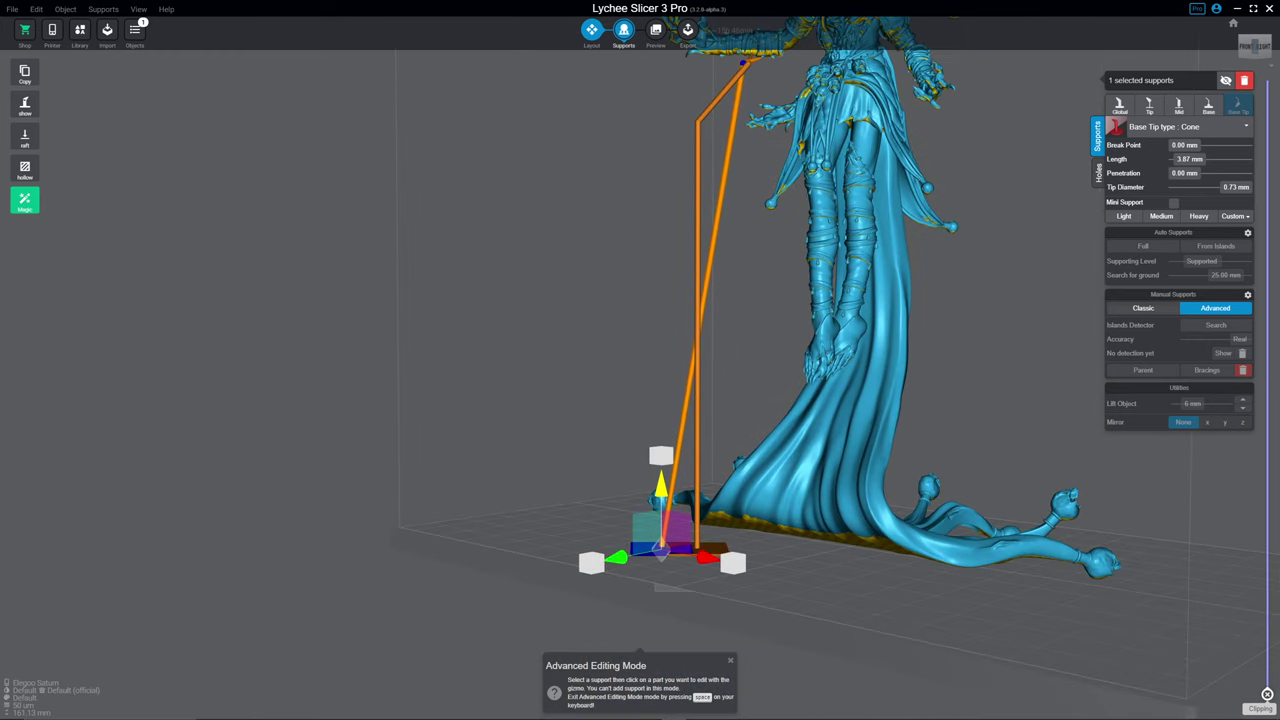
pyautogui.moveTo(730, 535); pyautogui.dragTo(735, 715, button='right')
pyautogui.scroll(2, 735, 715)
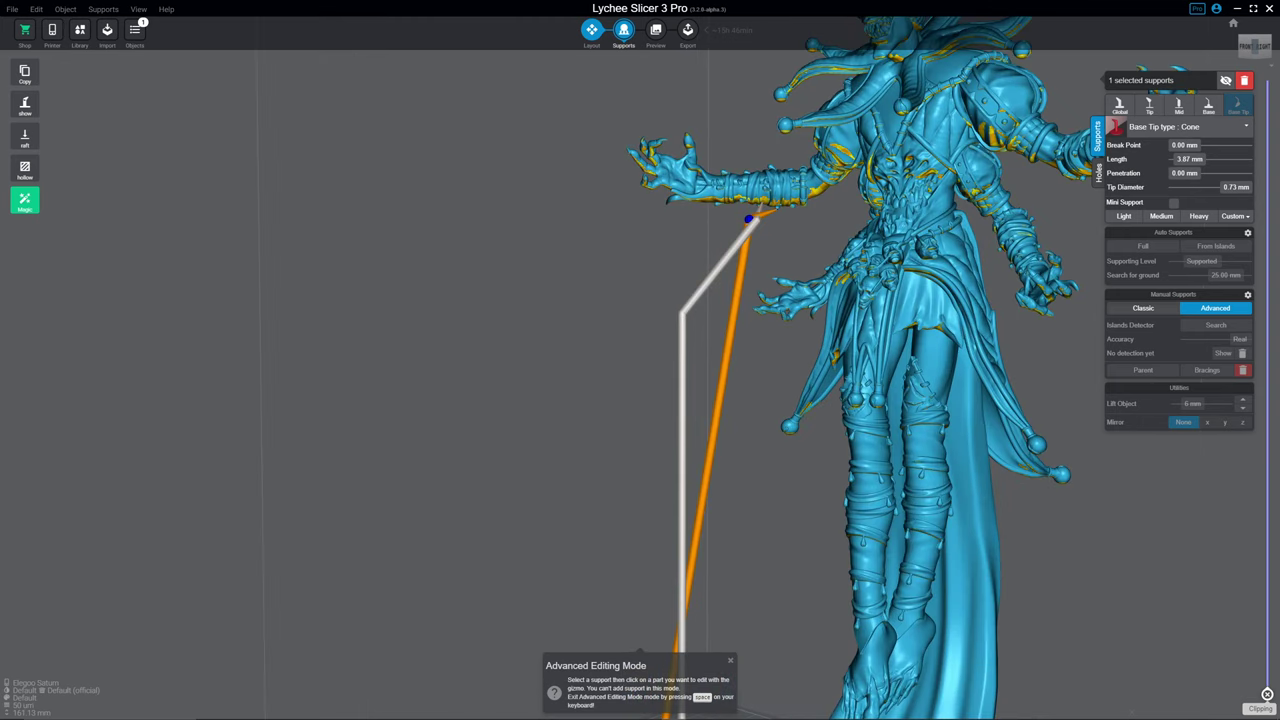
# - Select the support's knee joint and then its base plate for moving
pyautogui.click(681, 313)
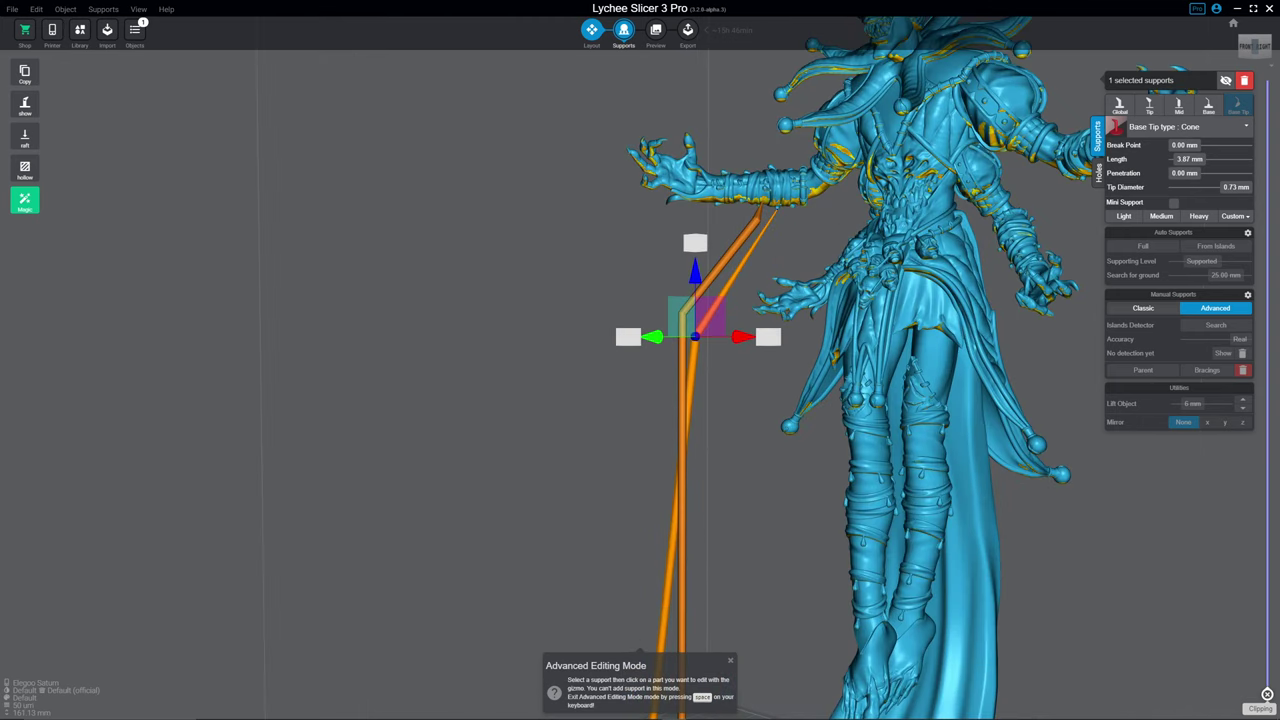
pyautogui.scroll(-2, 681, 400)
pyautogui.scroll(2, 700, 450)
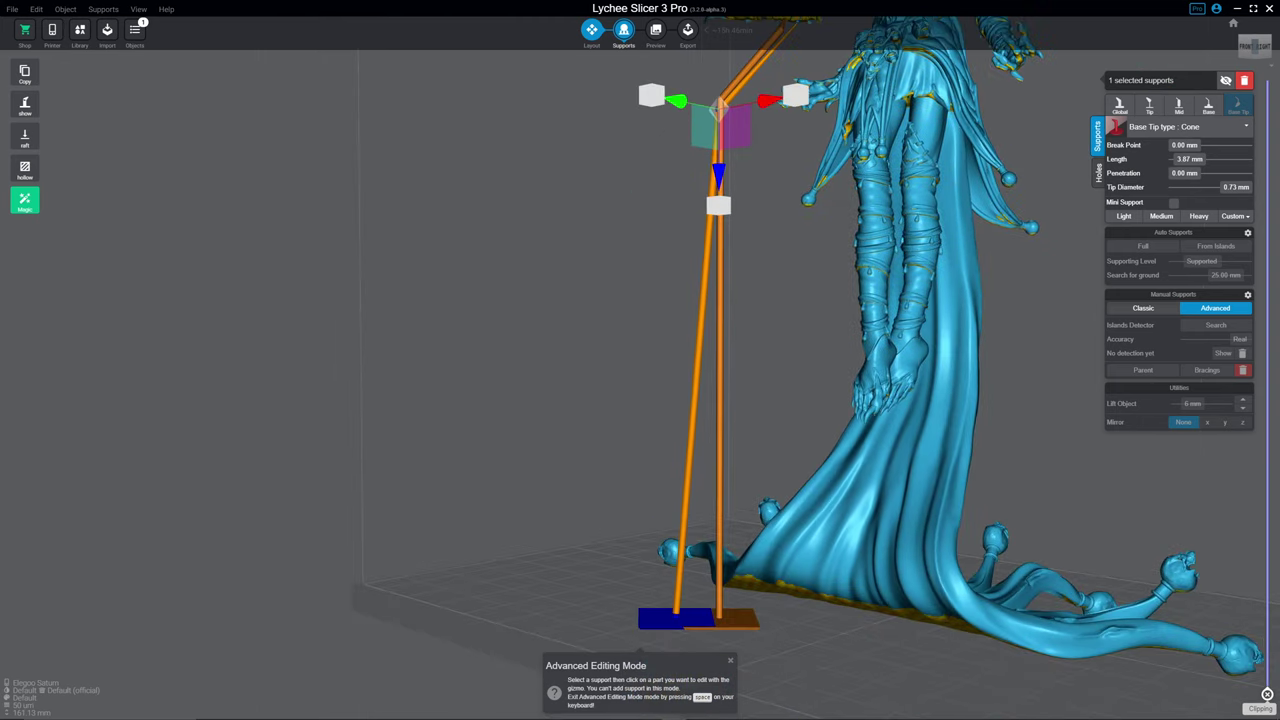
pyautogui.click(675, 616)
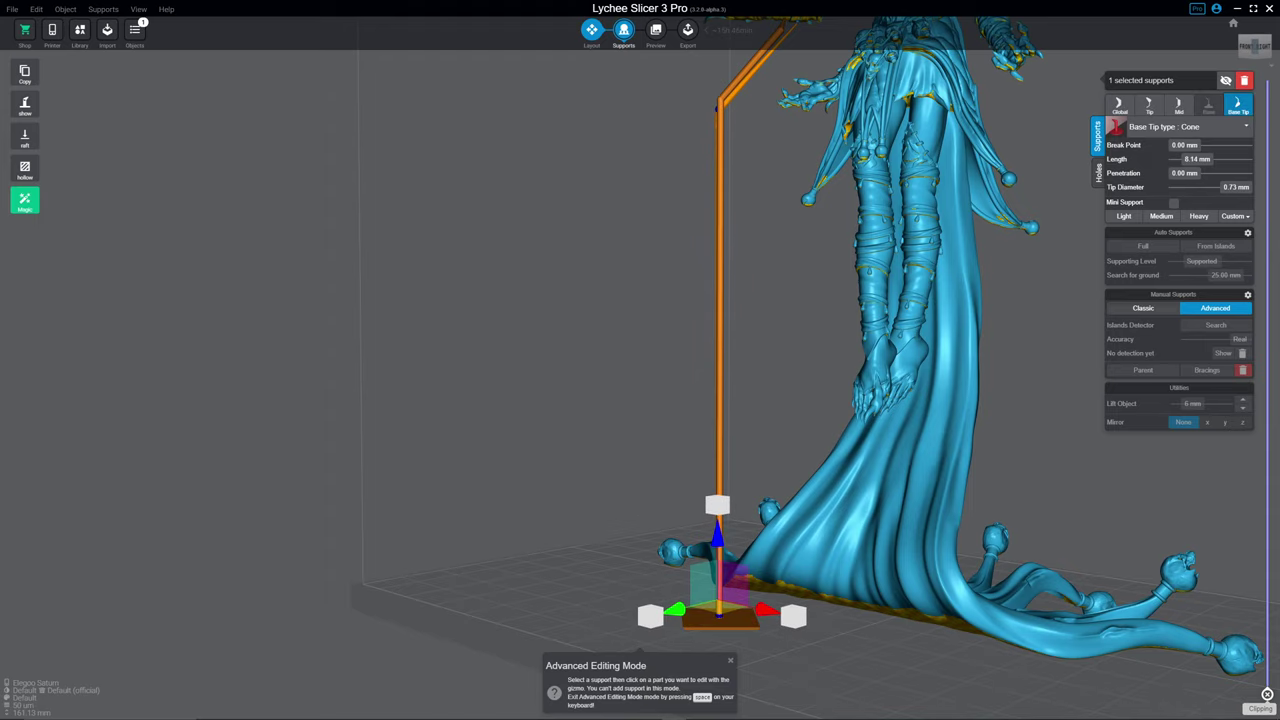
pyautogui.scroll(-3, 700, 500)
pyautogui.scroll(4, 717, 352)
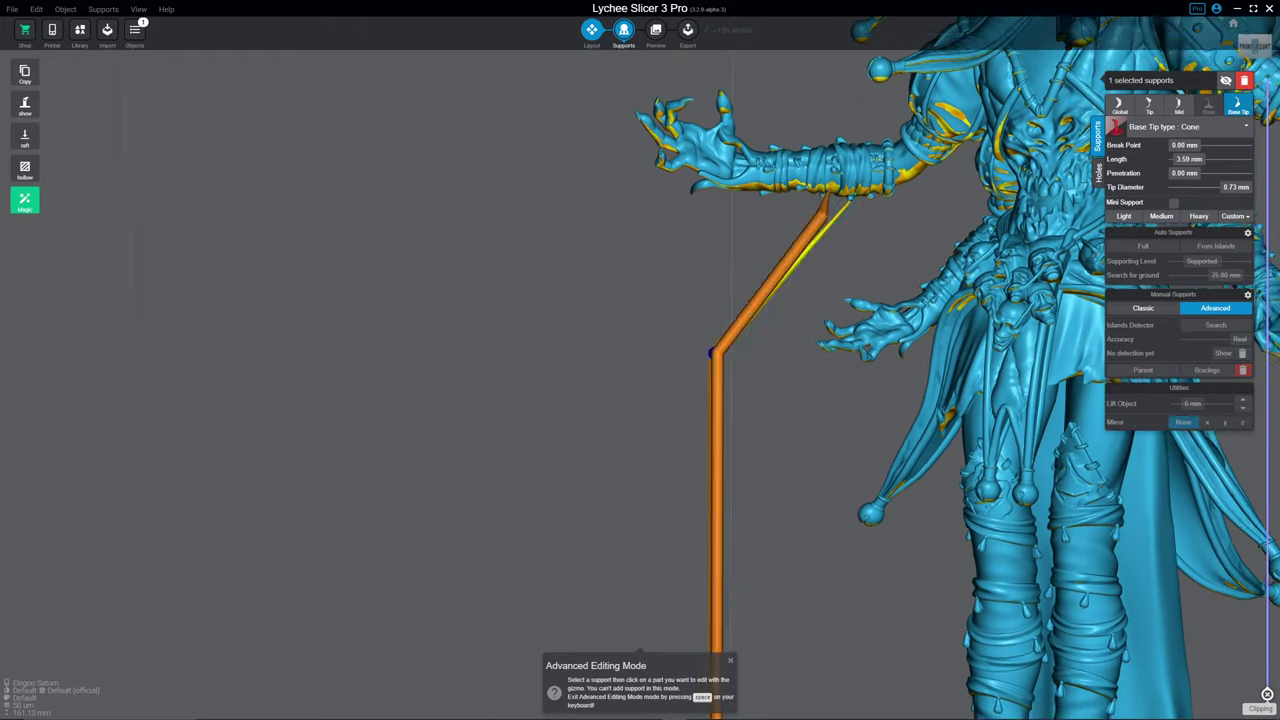
# - Move the bend until the lower leg stands nearly vertical beside the robe, then exit Advanced Editing
pyautogui.moveTo(717, 349); pyautogui.dragTo(715, 244)
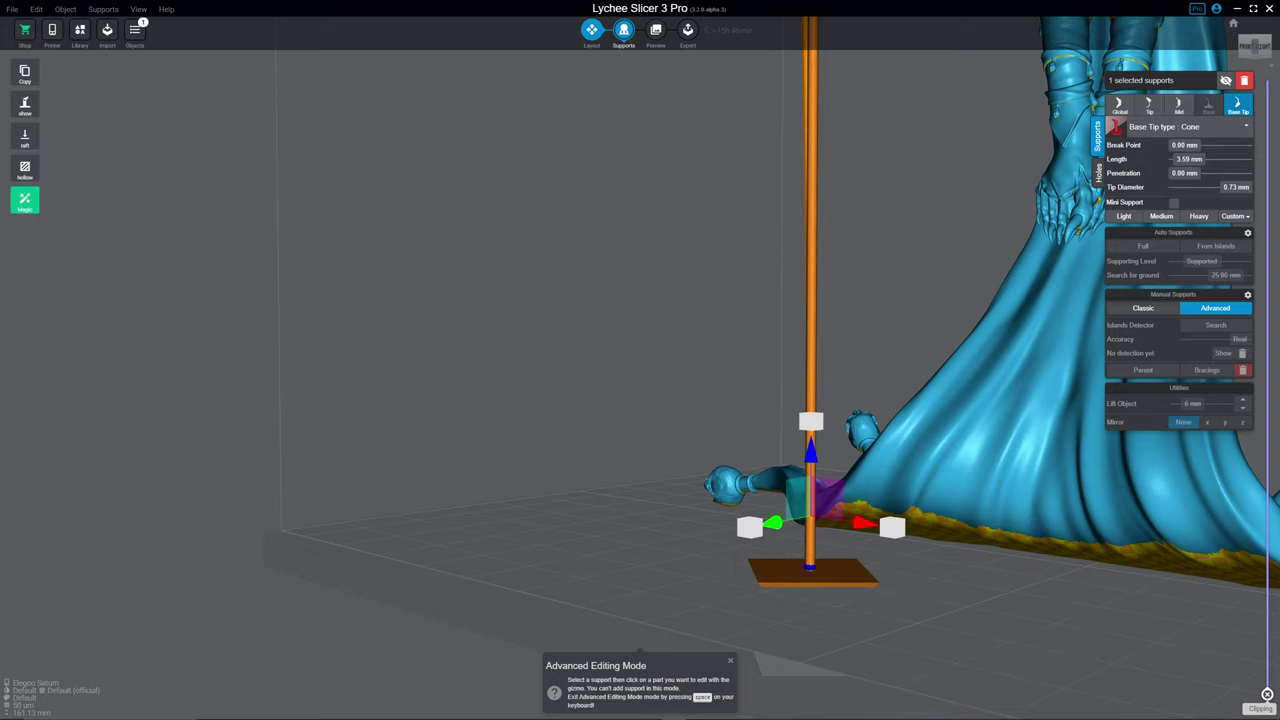
pyautogui.moveTo(800, 420); pyautogui.dragTo(728, 298)
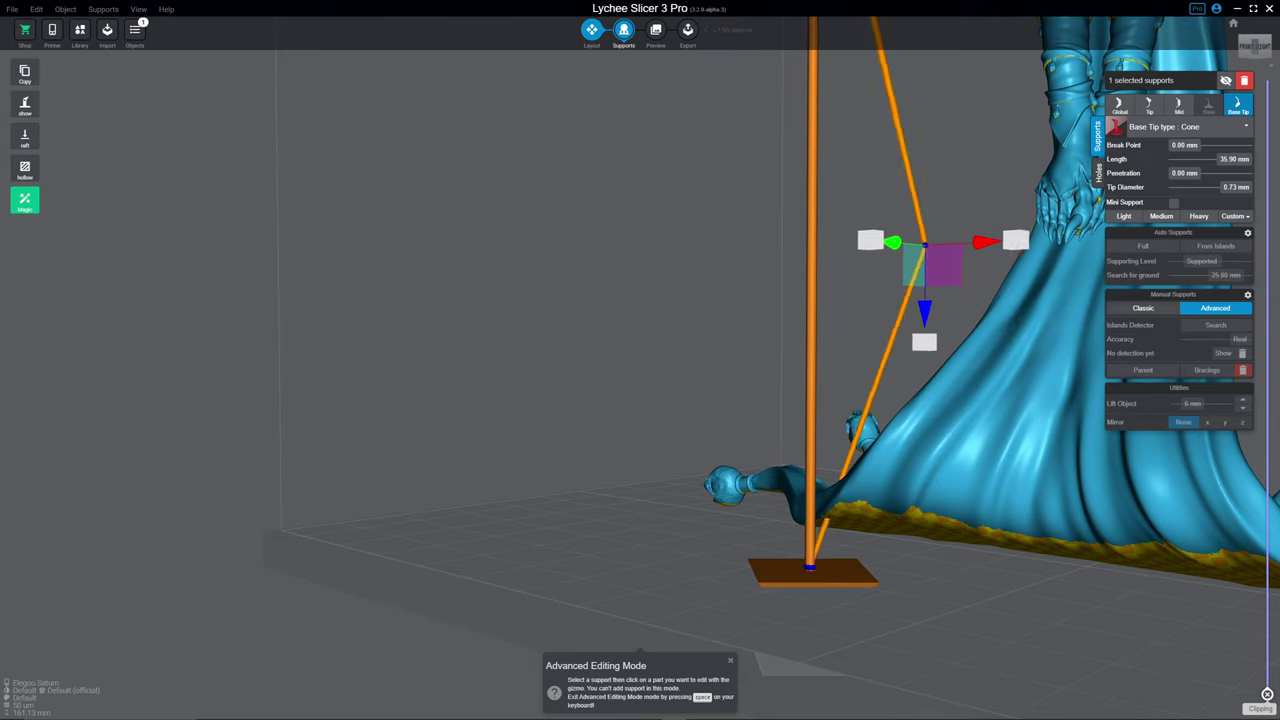
pyautogui.moveTo(924, 244); pyautogui.dragTo(778, 238)
pyautogui.moveTo(829, 46); pyautogui.dragTo(763, 305)
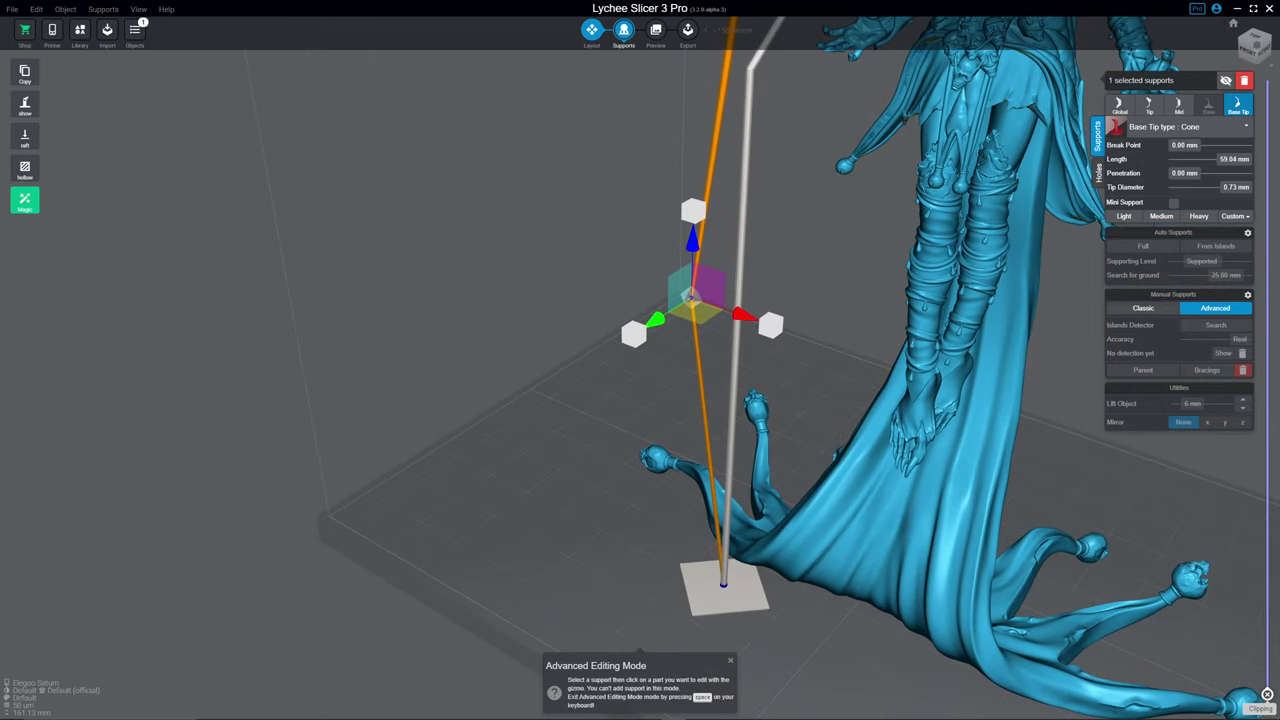
pyautogui.press('space')
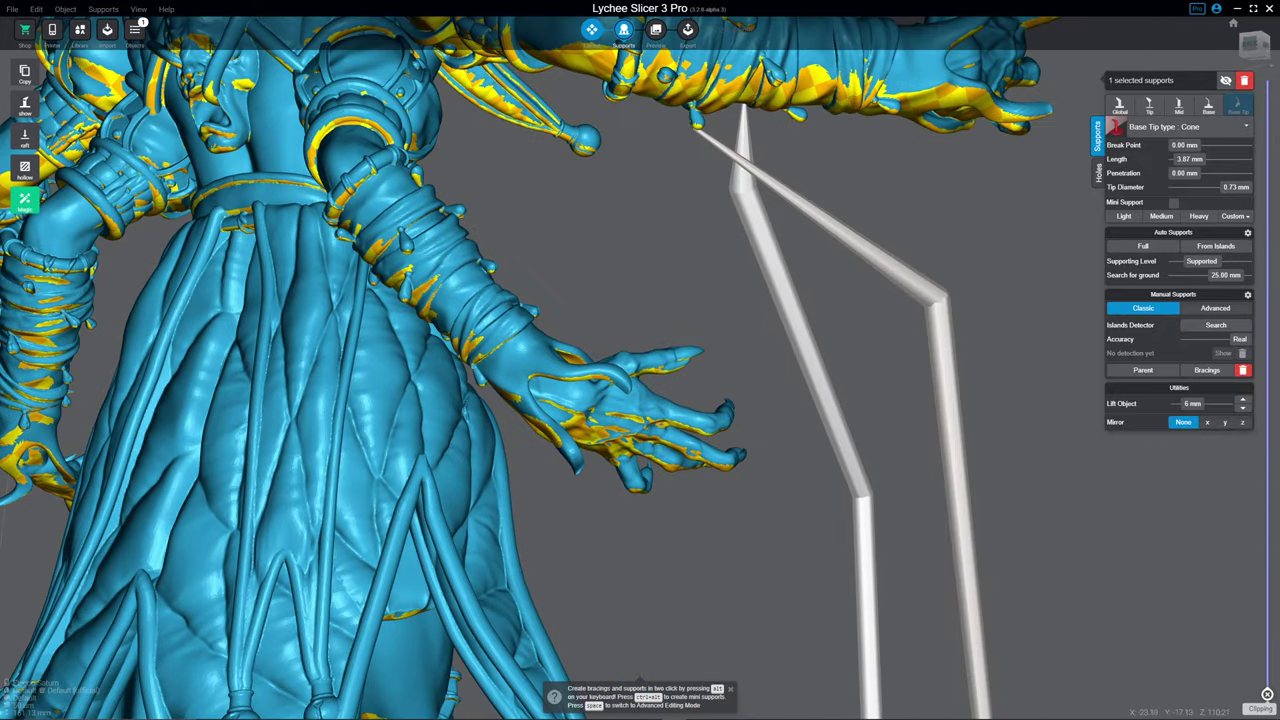
# - Add a support from the arm's underside that branches onto the other support
pyautogui.click(800, 330)
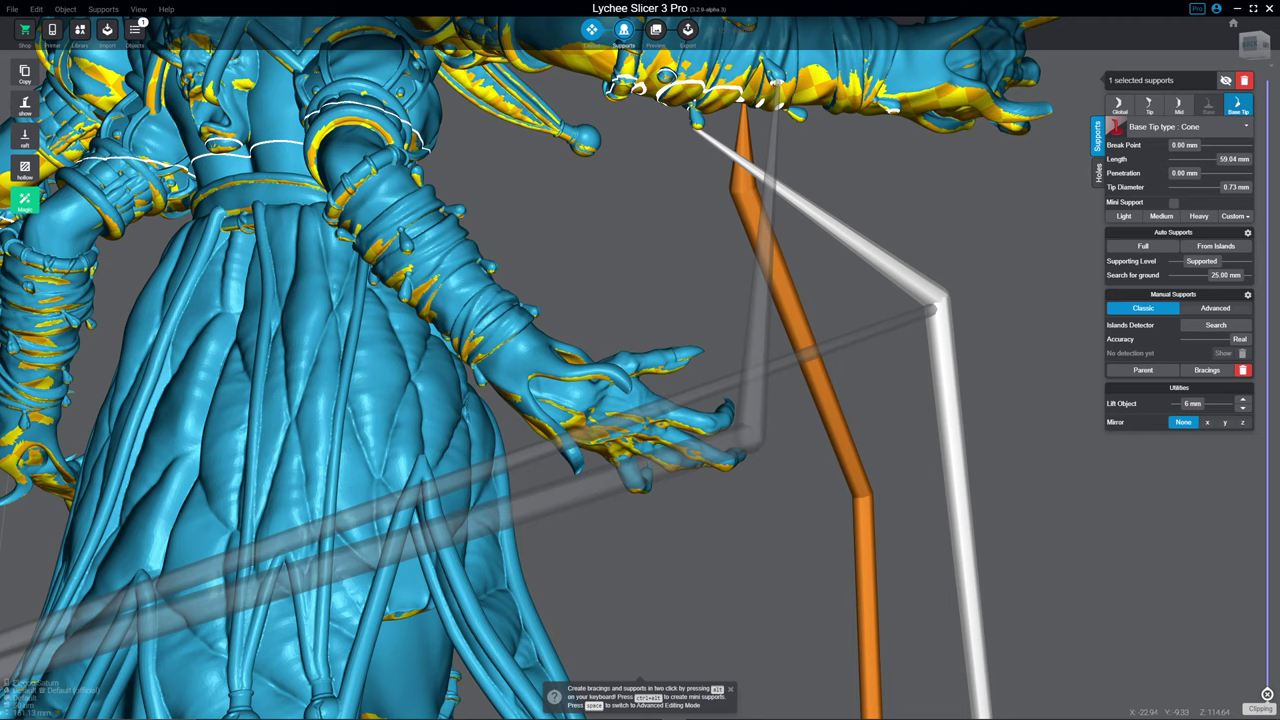
pyautogui.moveTo(700, 400); pyautogui.dragTo(260, 400, button='right')
pyautogui.scroll(3, 640, 360)
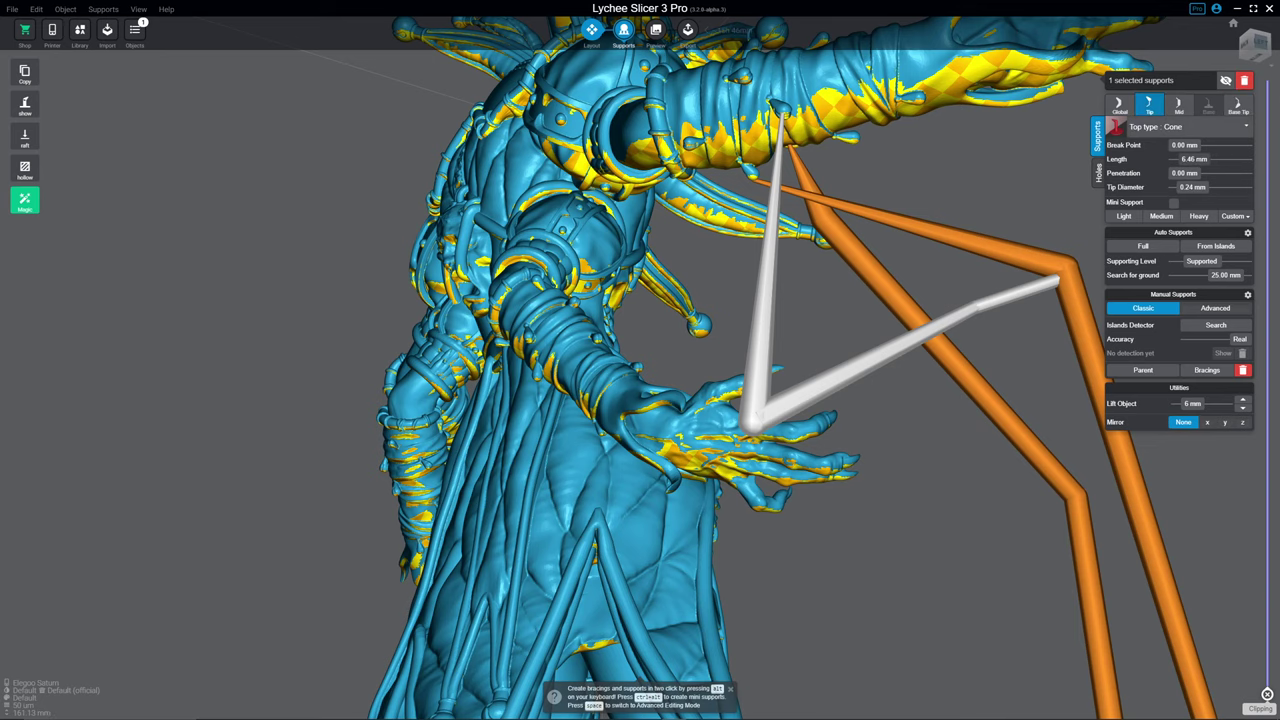
pyautogui.moveTo(800, 257); pyautogui.dragTo(775, 352, button='right')
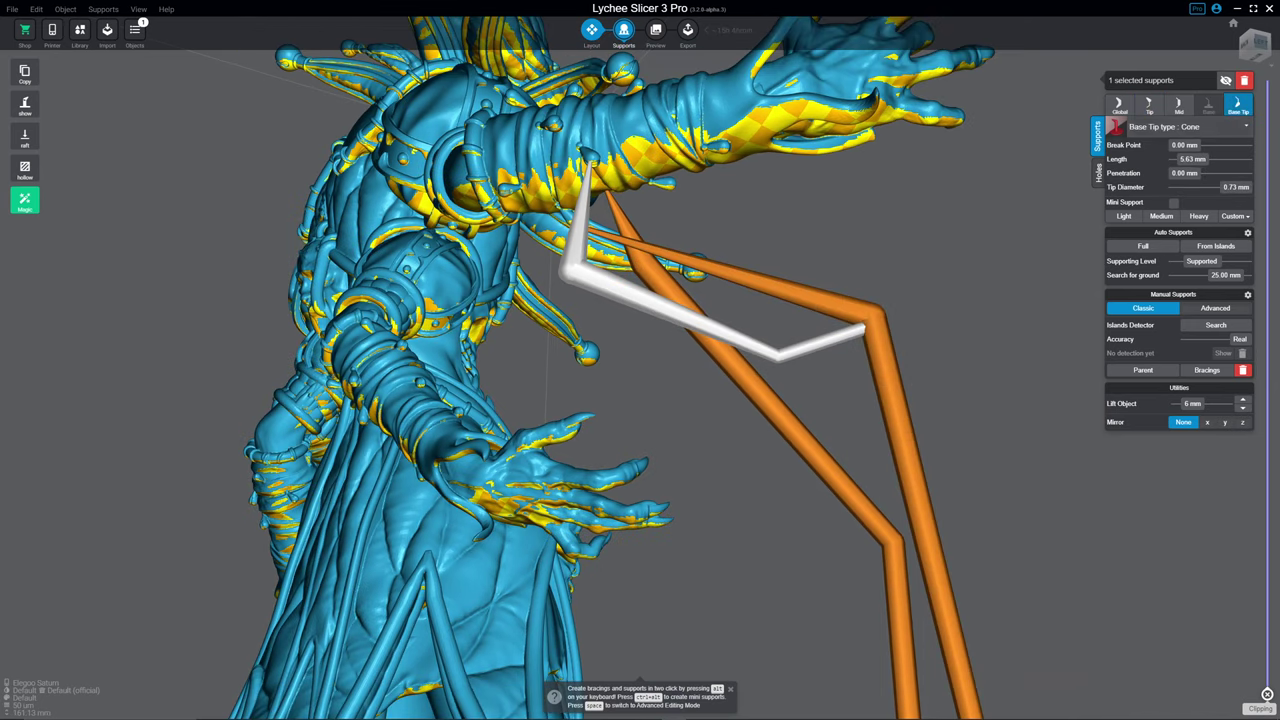
pyautogui.moveTo(775, 352); pyautogui.dragTo(845, 284, button='right')
# - Slide the junction down the leg and shorten the tip to 5.87 mm in Advanced Editing Mode
pyautogui.press('space')
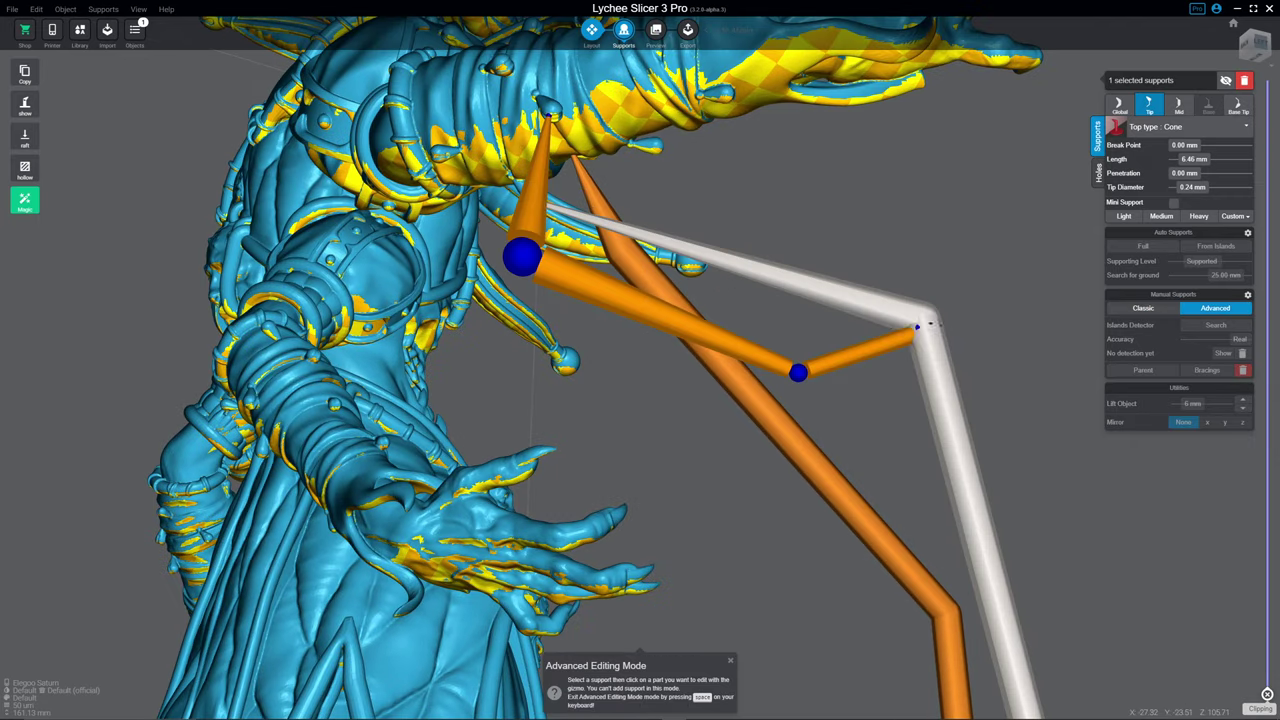
pyautogui.click(845, 284)
pyautogui.moveTo(845, 284); pyautogui.dragTo(633, 451)
pyautogui.moveTo(522, 256); pyautogui.dragTo(560, 243)
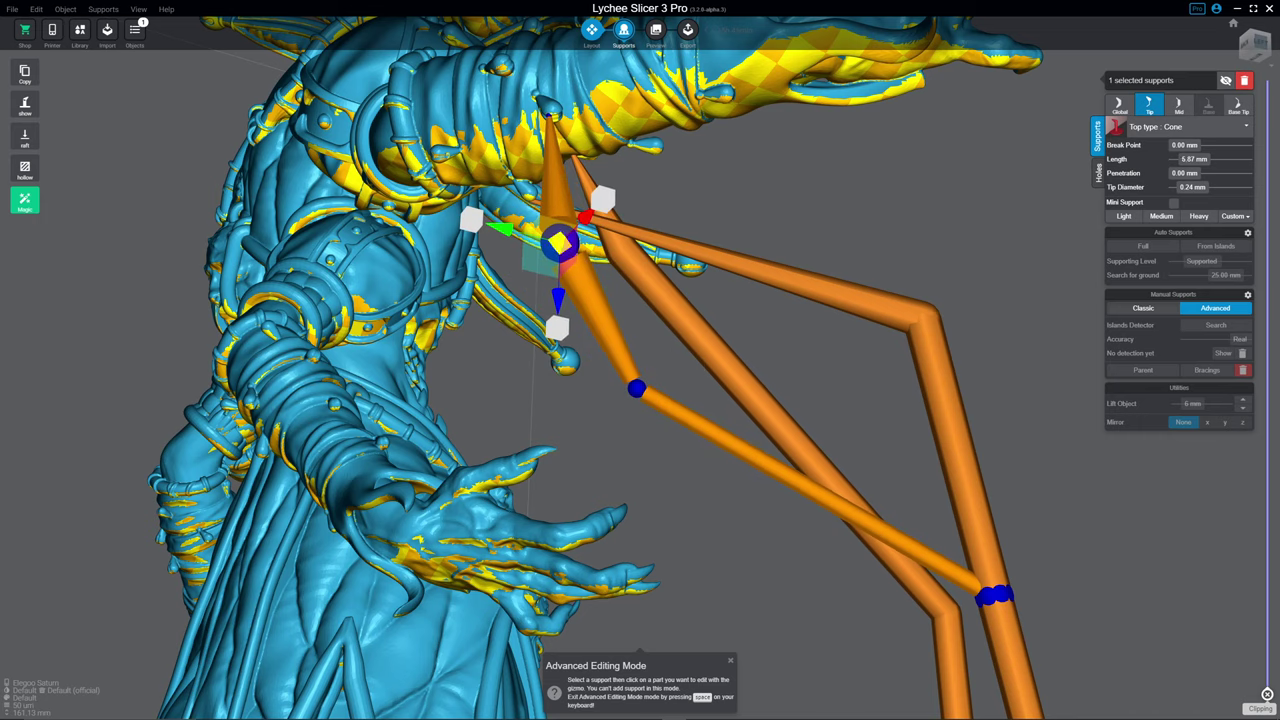
pyautogui.press('space')
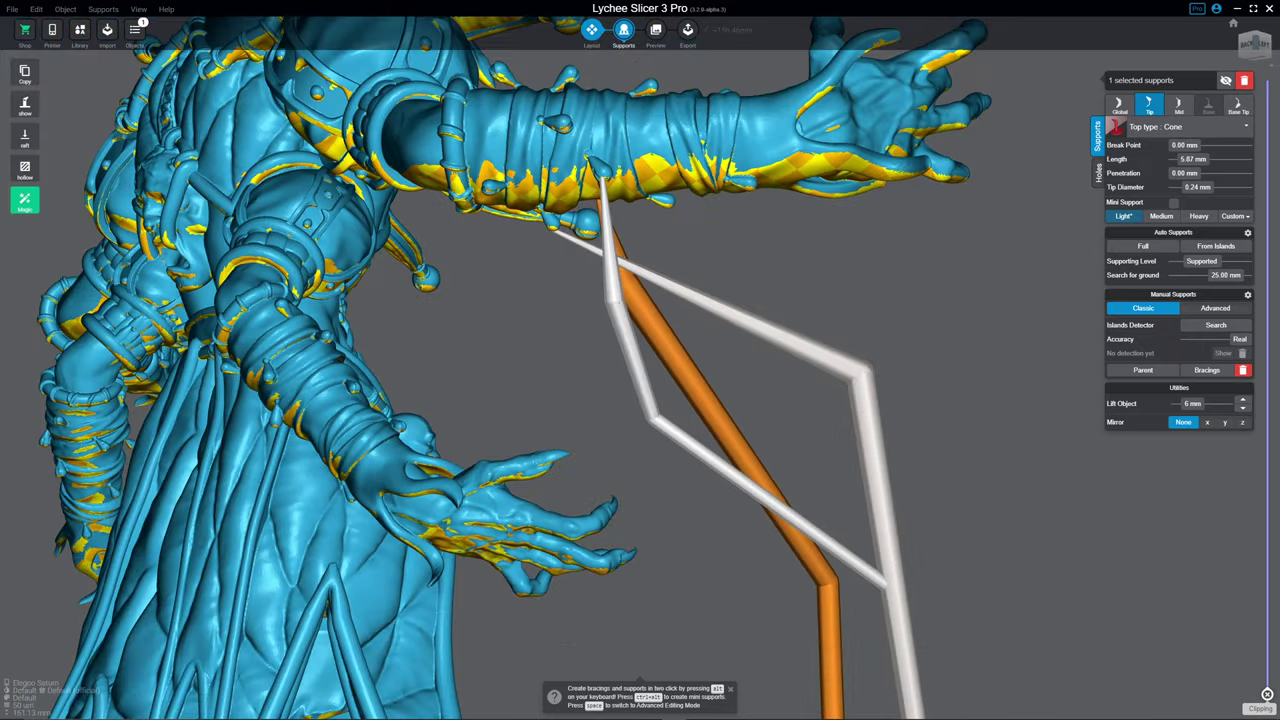
# - Drag out a new support onto the forearm's underside between the others, then enable Advanced Editing
pyautogui.moveTo(760, 400); pyautogui.dragTo(820, 395, button='right')
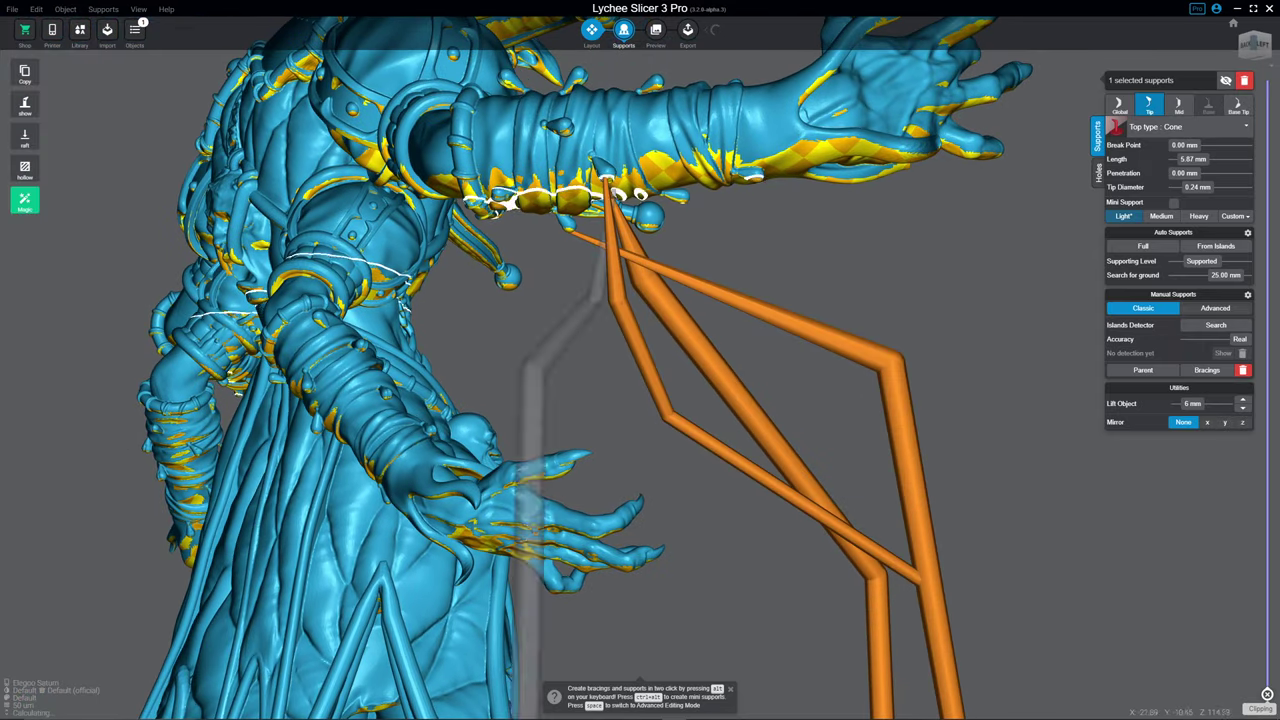
pyautogui.moveTo(612, 186); pyautogui.dragTo(668, 177)
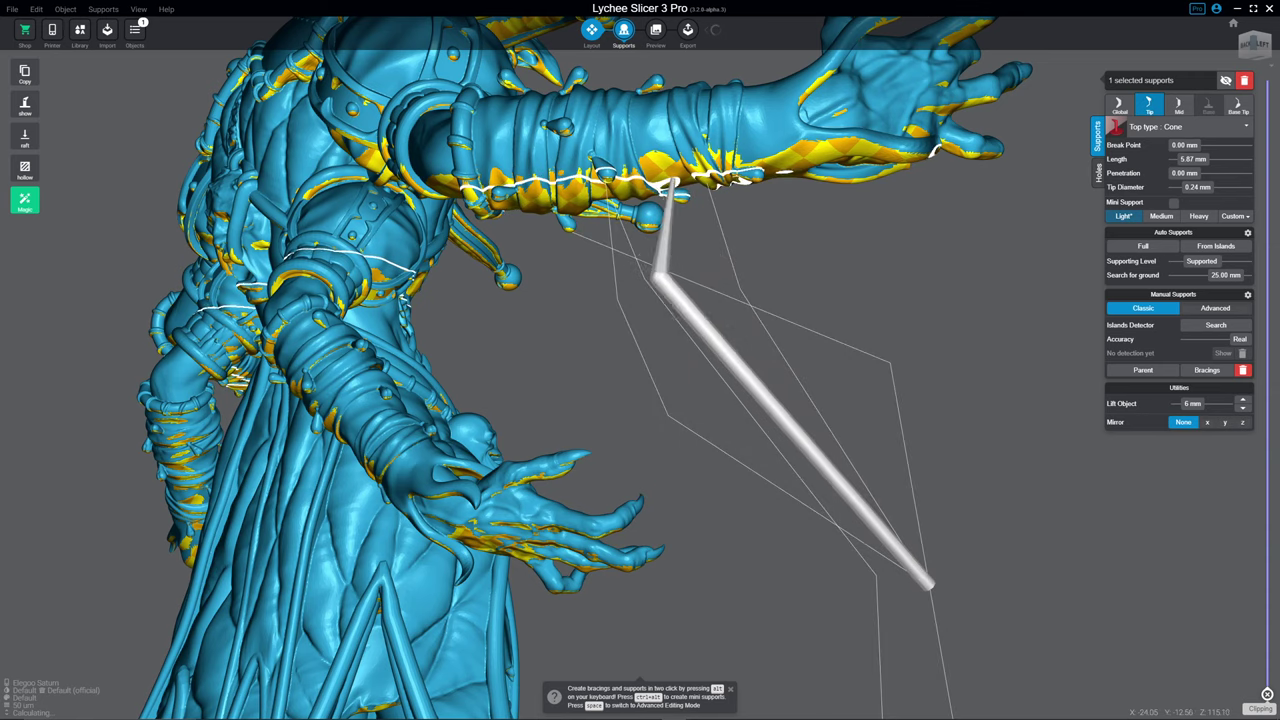
pyautogui.moveTo(668, 177); pyautogui.dragTo(470, 207, button='right')
pyautogui.scroll(3, 680, 300)
pyautogui.scroll(4, 640, 360)
pyautogui.press('space')
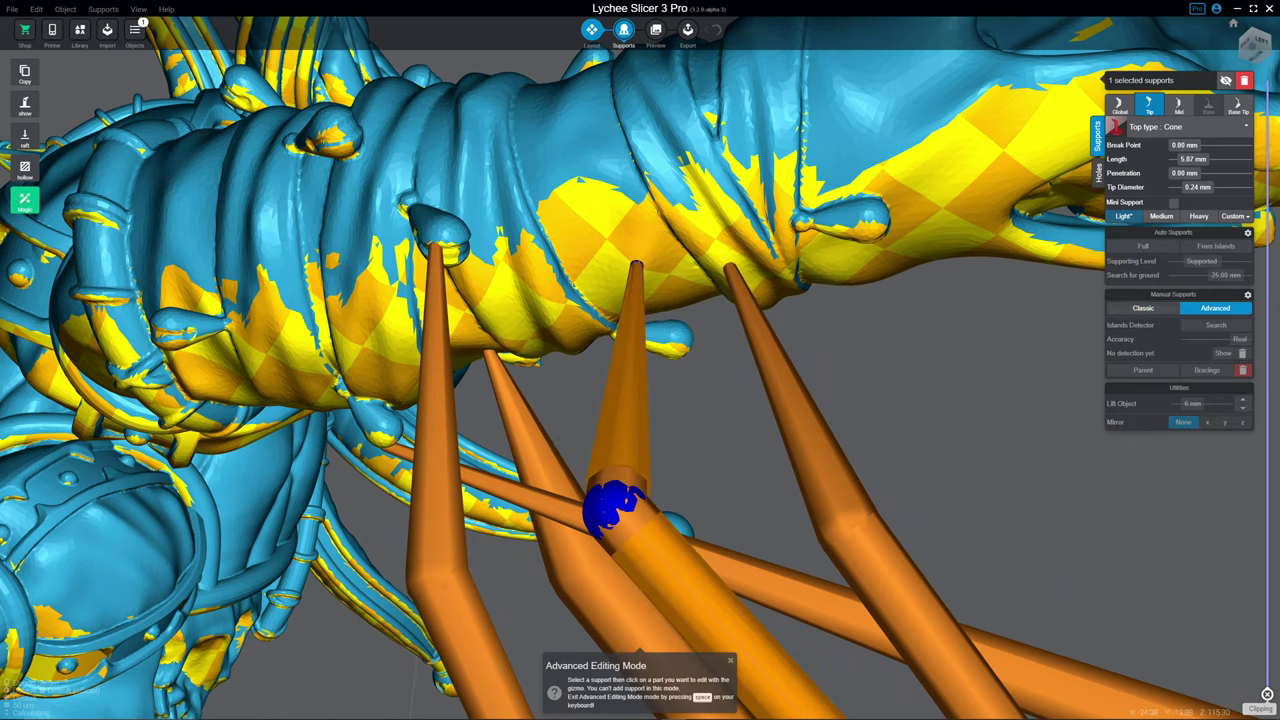
# - Grow a branch from the shared ball joint onto the arm's underside
pyautogui.moveTo(636, 265); pyautogui.dragTo(560, 322)
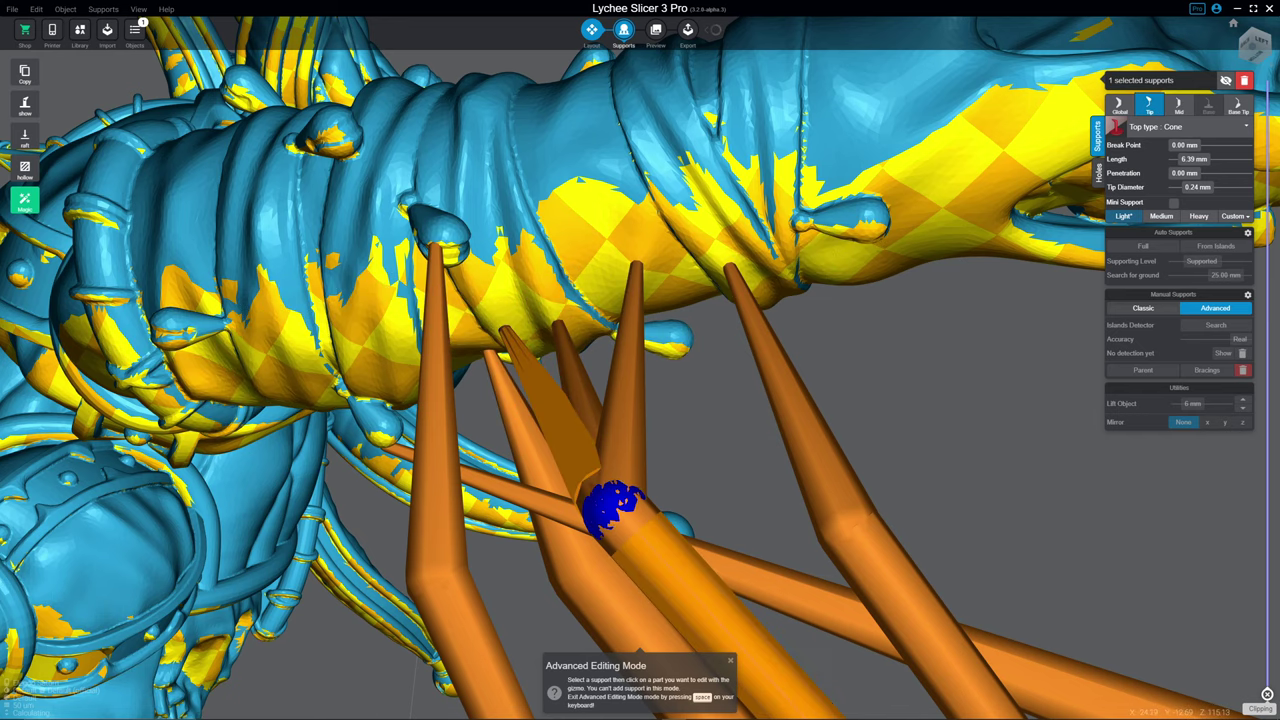
pyautogui.press('space')
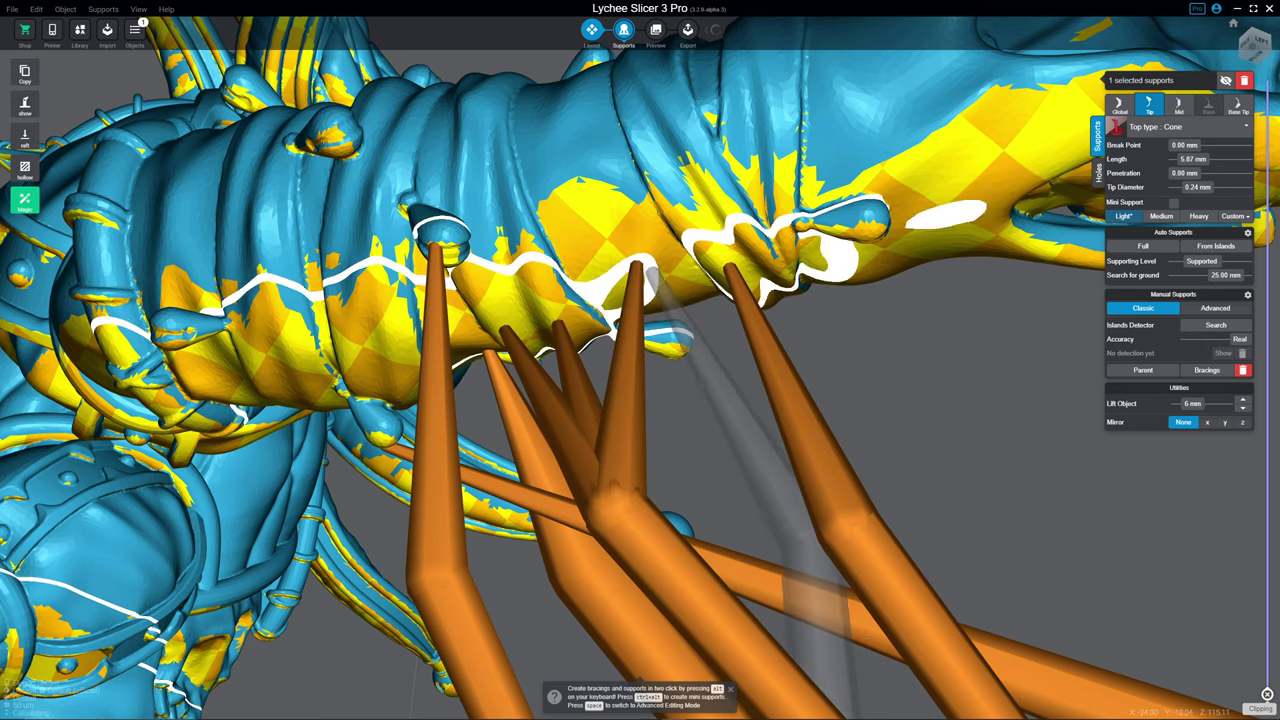
pyautogui.press('space')
pyautogui.press('space')
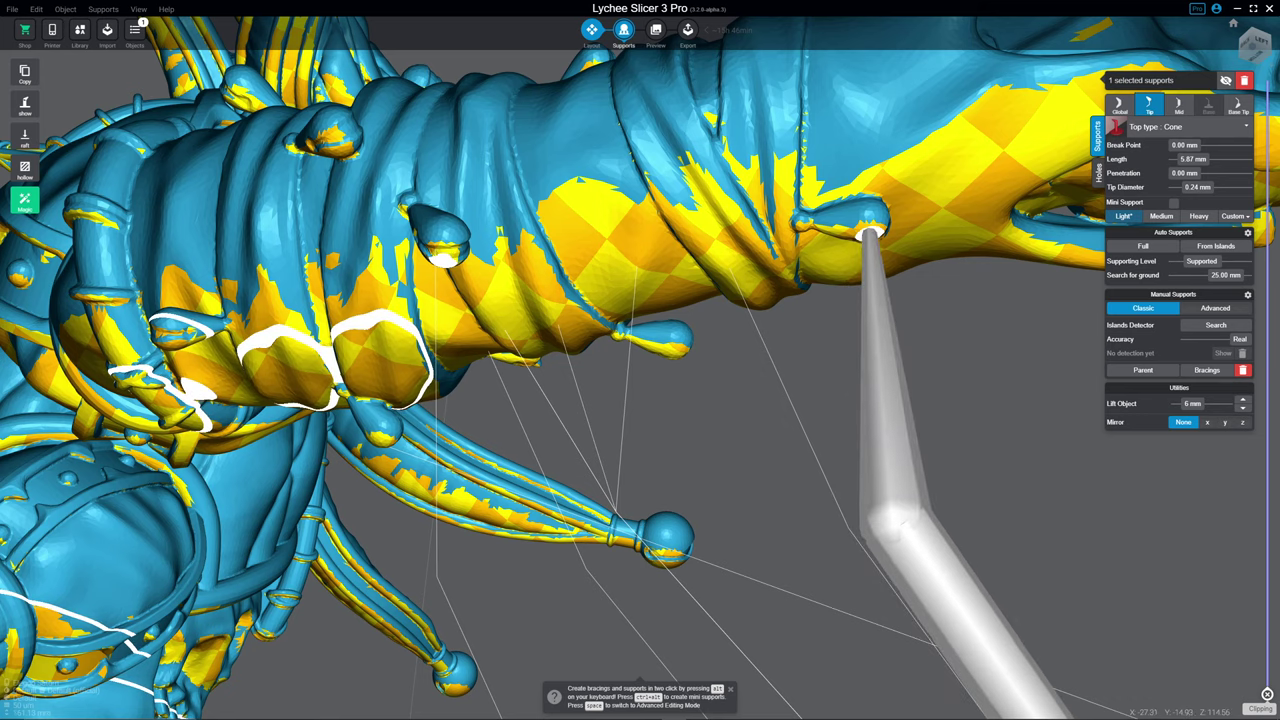
# - Slide the new branch's tip to a knob further along and move its knee right, giving a 5.59 mm tip
pyautogui.press('space')
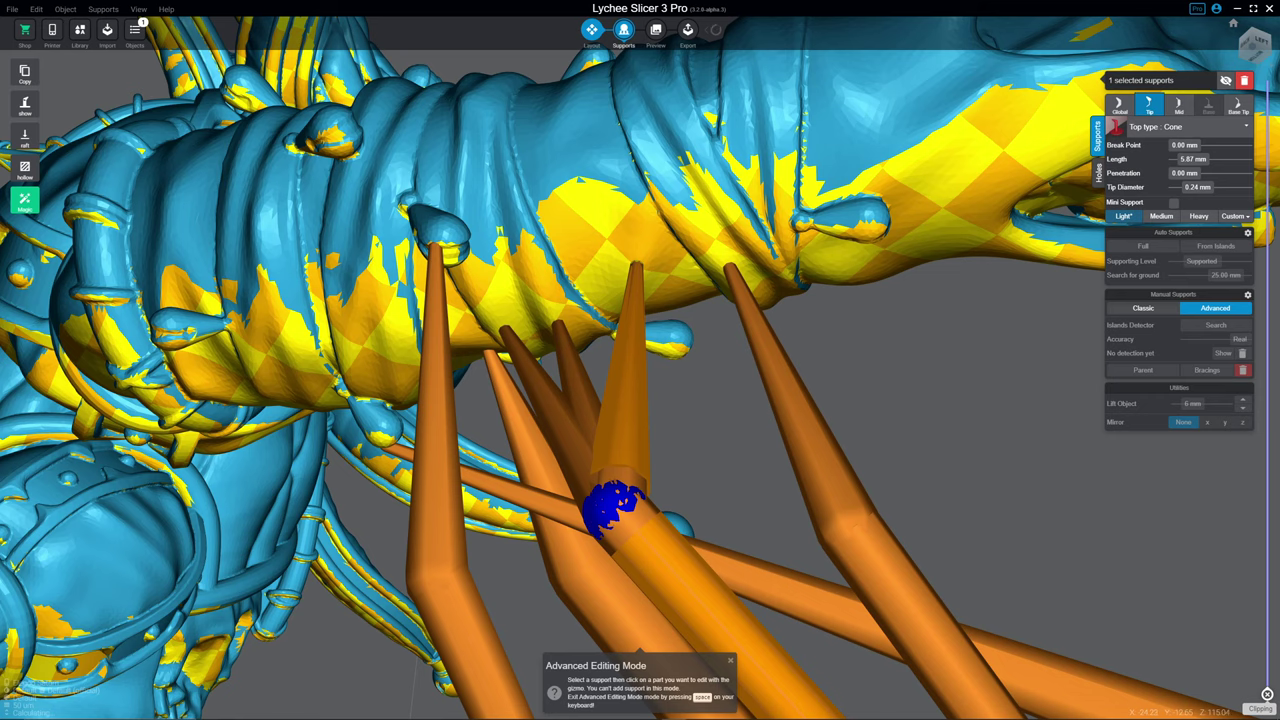
pyautogui.moveTo(766, 251); pyautogui.dragTo(874, 236)
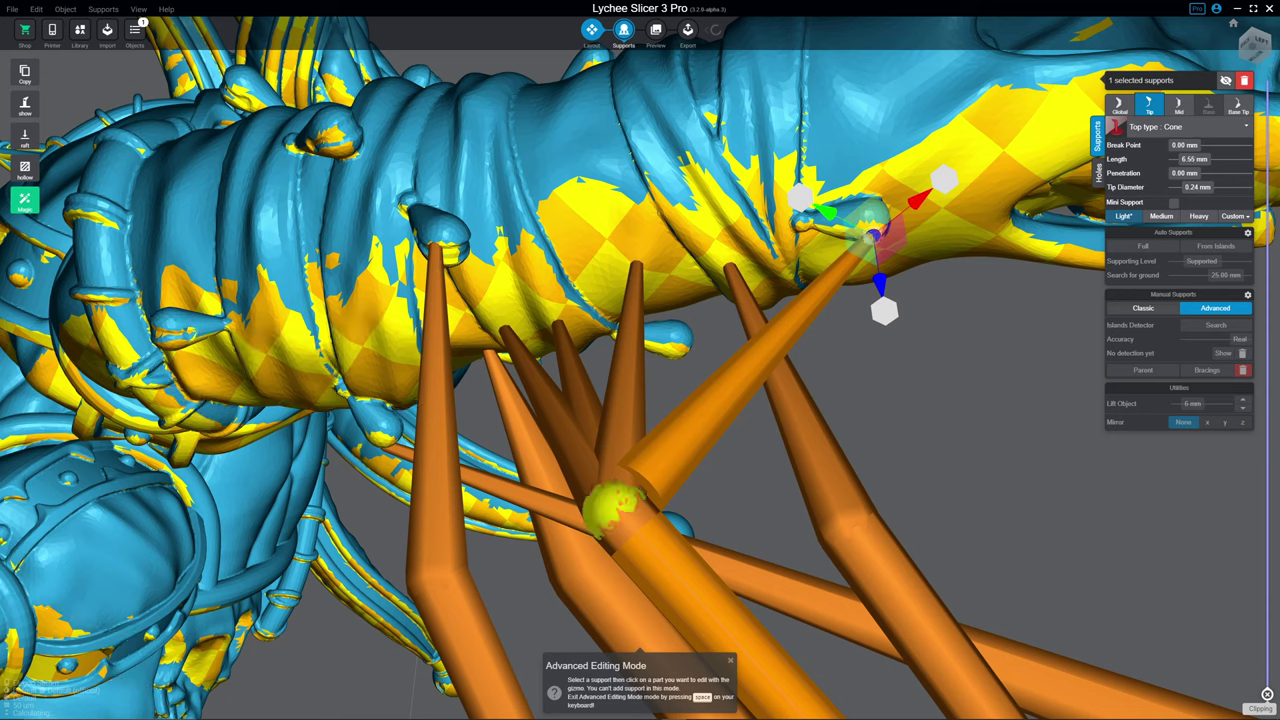
pyautogui.moveTo(618, 500); pyautogui.dragTo(918, 372)
pyautogui.press('space')
pyautogui.moveTo(918, 372); pyautogui.dragTo(857, 280, button='right')
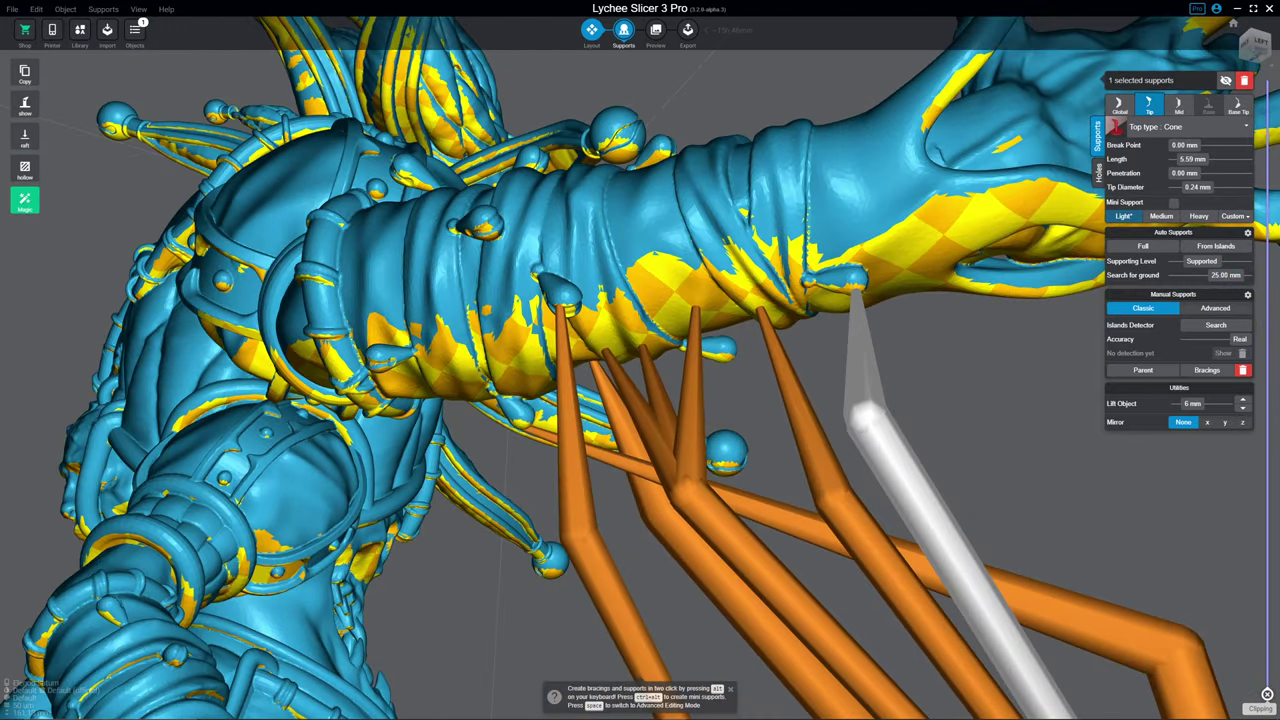
# - Move one branch support's tip up onto the forearm's underside, completing the eight-support fan from one base joint
pyautogui.press('space')
pyautogui.click(682, 490)
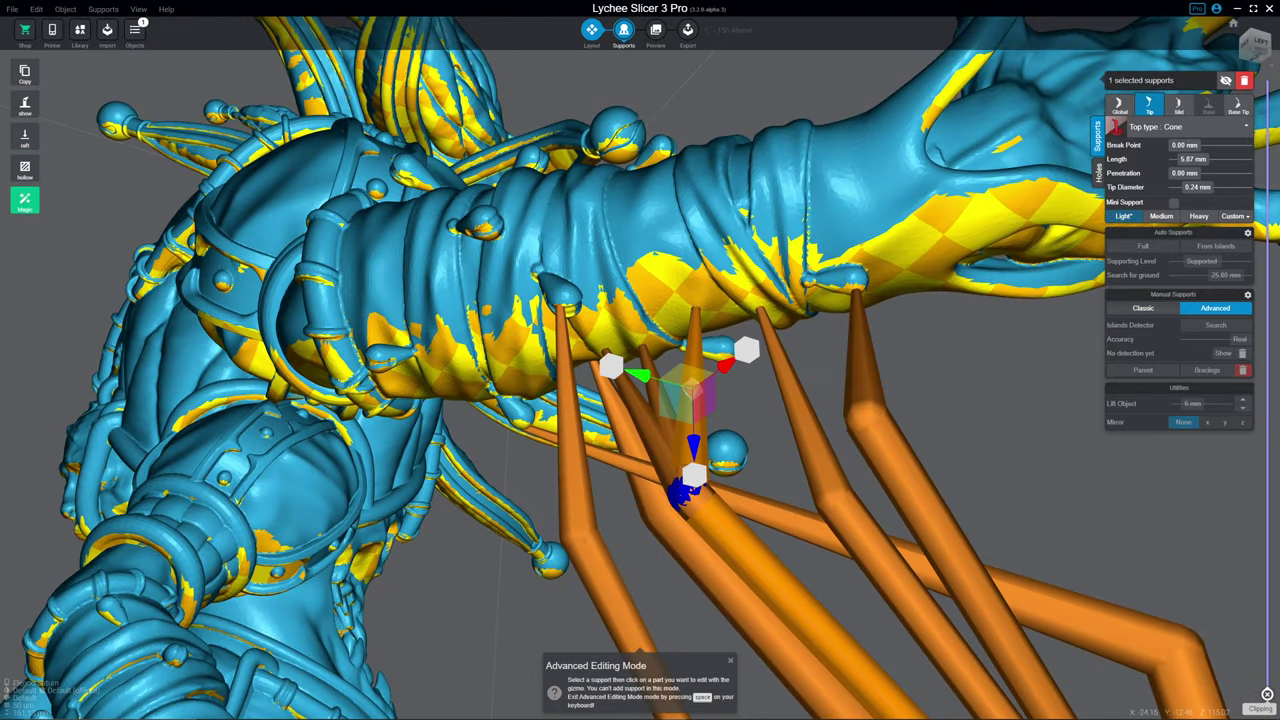
pyautogui.moveTo(690, 390); pyautogui.dragTo(645, 244)
pyautogui.moveTo(682, 382); pyautogui.dragTo(1100, 257)
pyautogui.press('space')
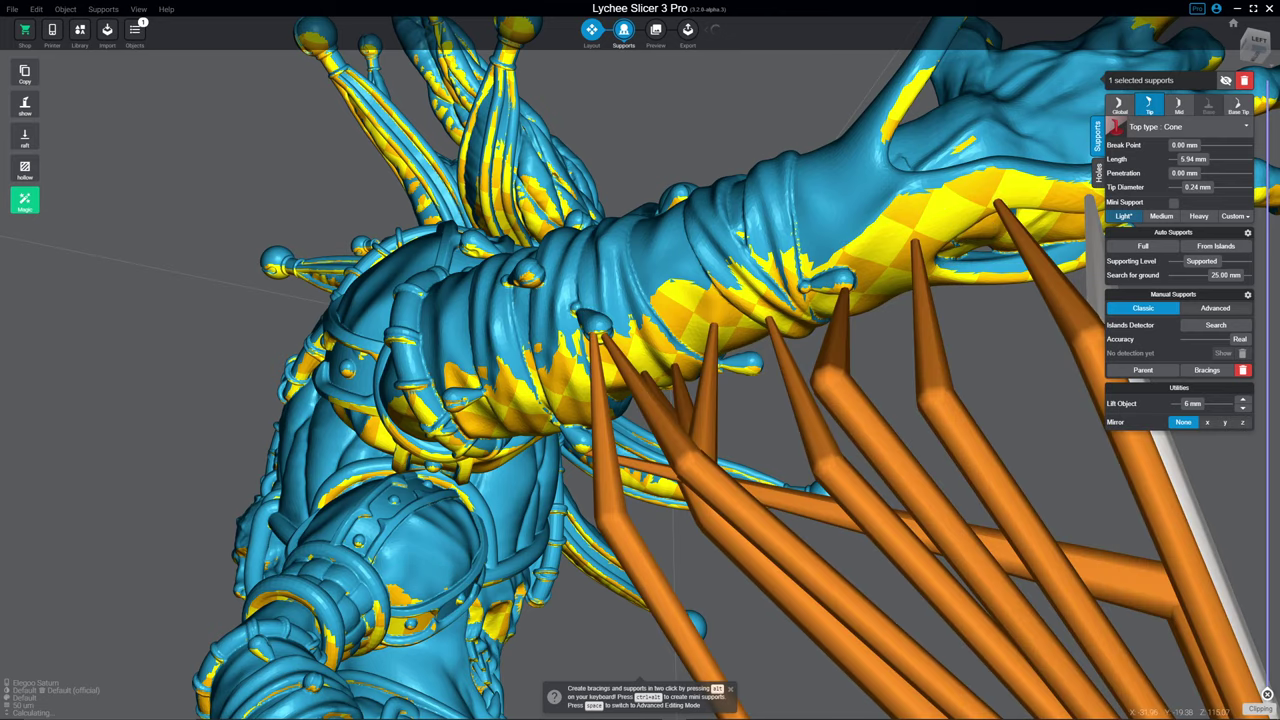
pyautogui.moveTo(1100, 257); pyautogui.dragTo(860, 300, button='right')
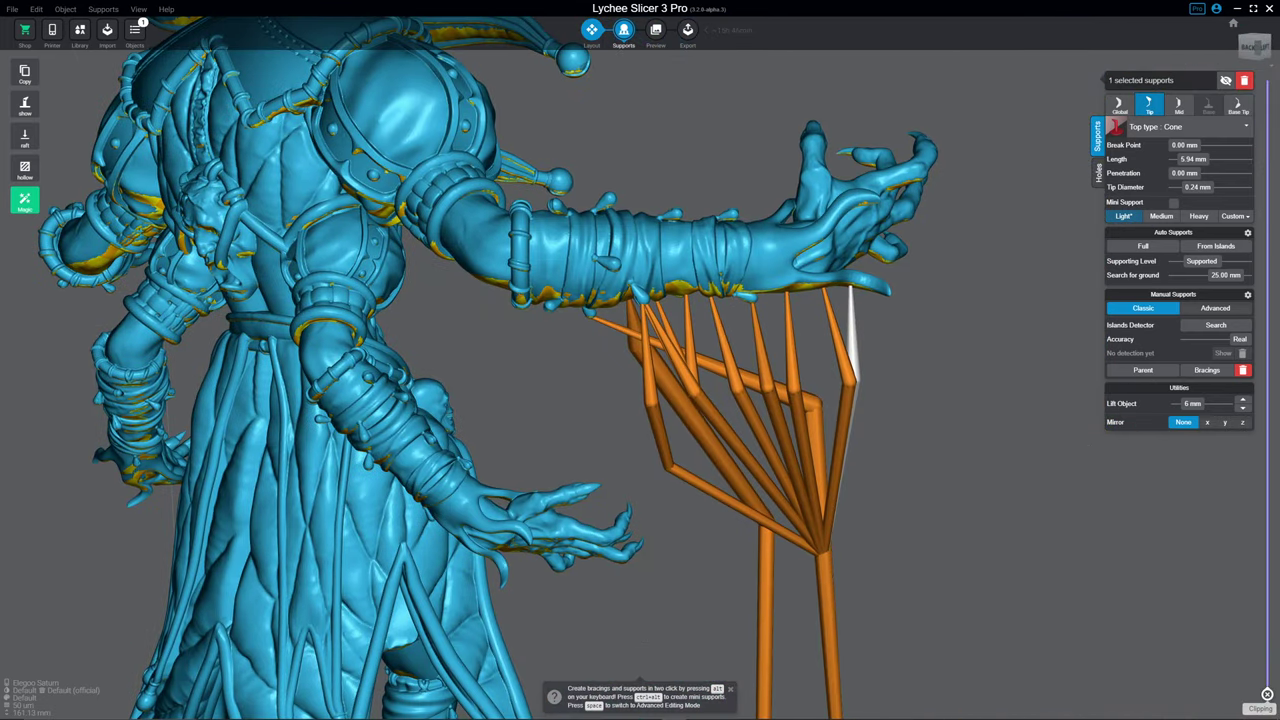